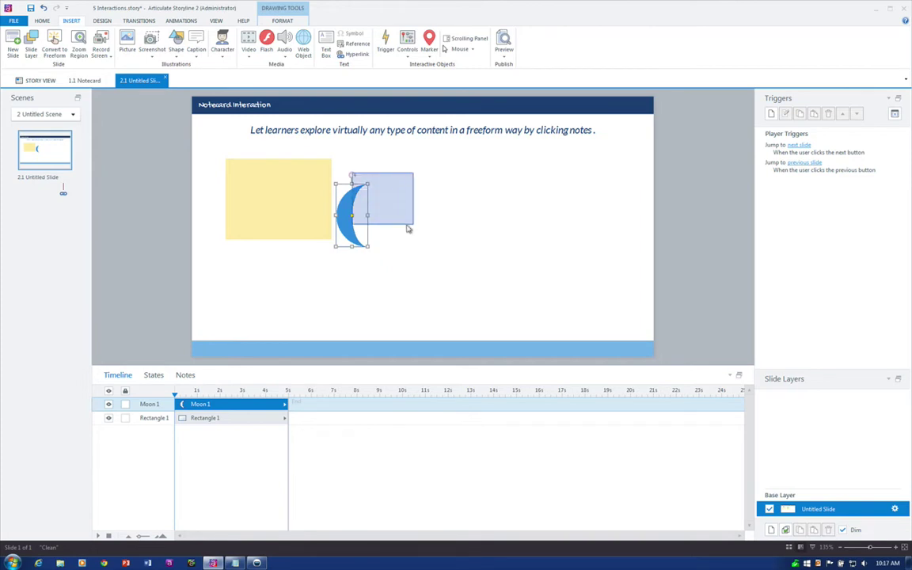
Step: Reselect the blue moon shape next to the yellow notecard rectangle
left_click(350, 185)
Step: Rotate the moon a quarter turn onto the note's lower part, fill it black and add soft edges
left_click_drag(348, 172, 404, 213)
left_click_drag(343, 209, 320, 229)
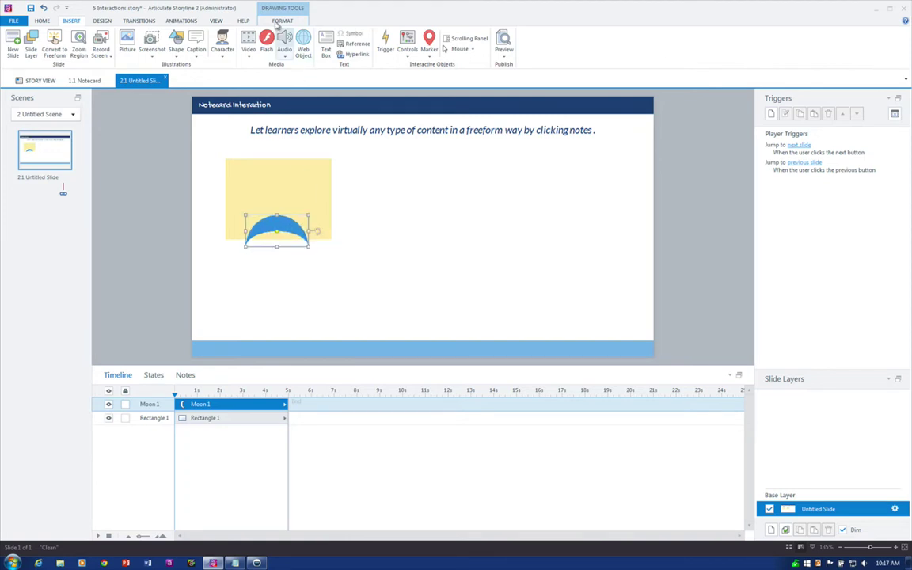
left_click(282, 21)
left_click(410, 35)
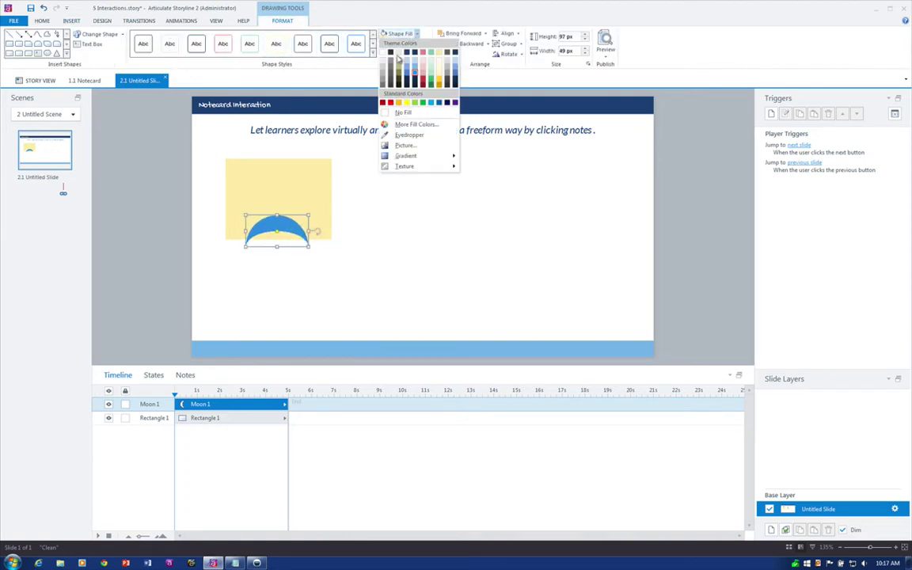
left_click(383, 52)
left_click(421, 54)
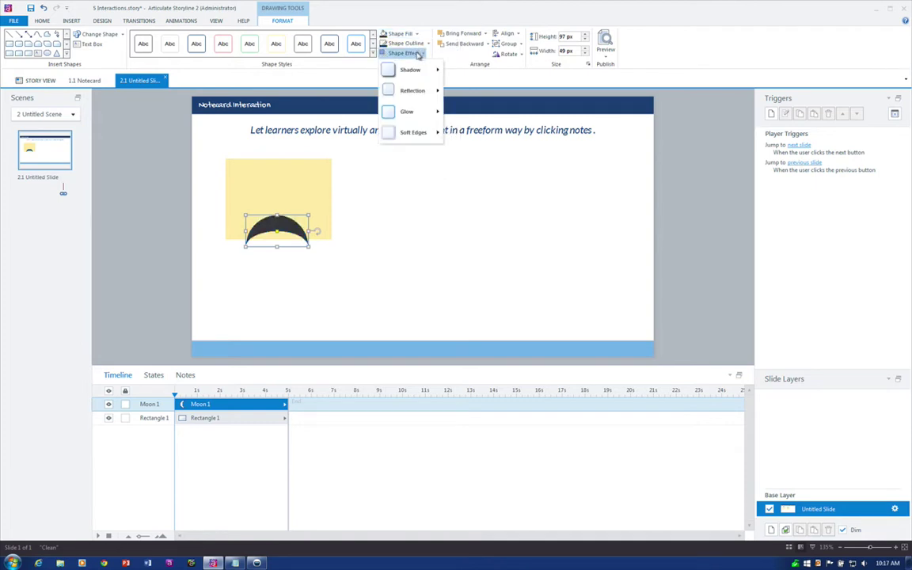
mouse_move(403, 136)
left_click(472, 203)
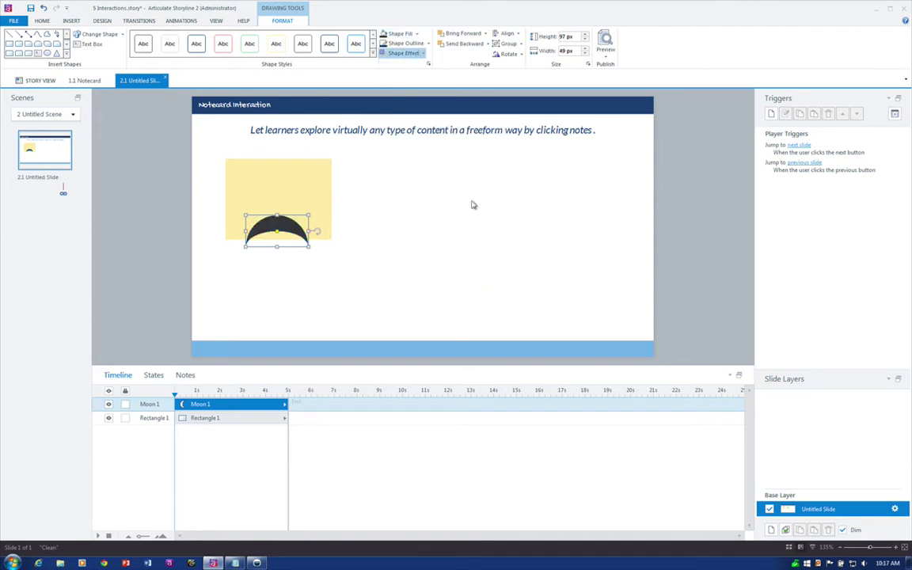
Step: Widen the moon into a flat arc, send it behind the note and lower it slightly
mouse_move(307, 247)
left_mouse_down()
mouse_move(348, 246)
mouse_move(307, 230)
left_mouse_up()
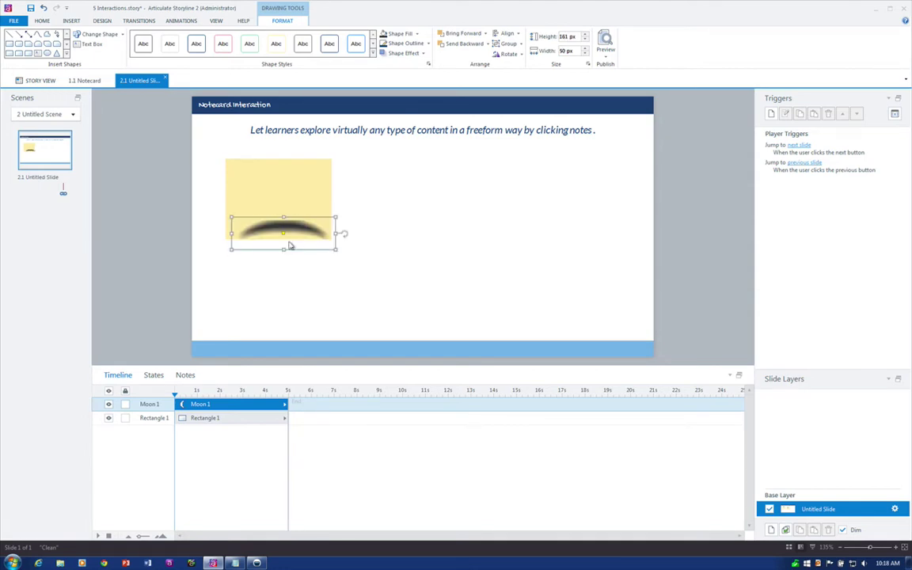
right_click(294, 229)
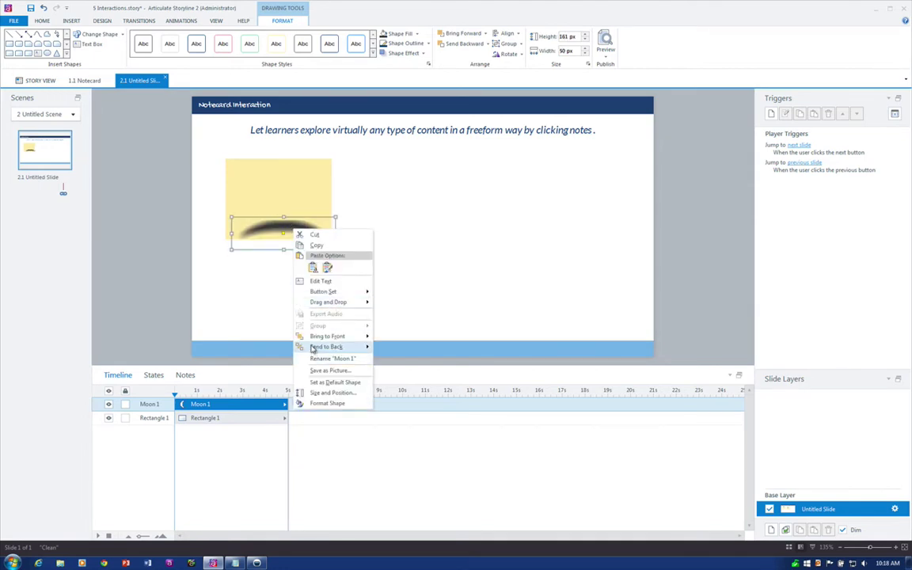
left_click(312, 347)
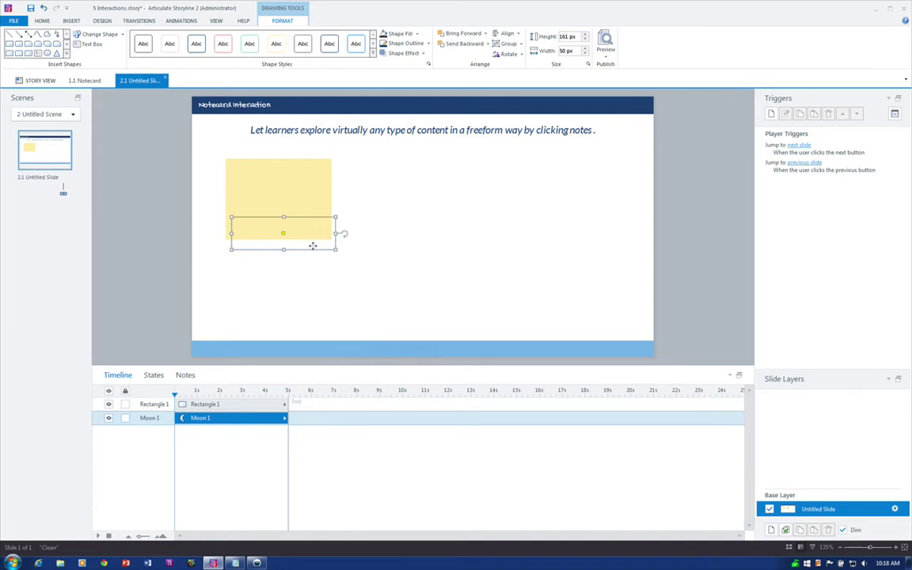
left_click_drag(313, 245, 308, 251)
left_click(434, 253)
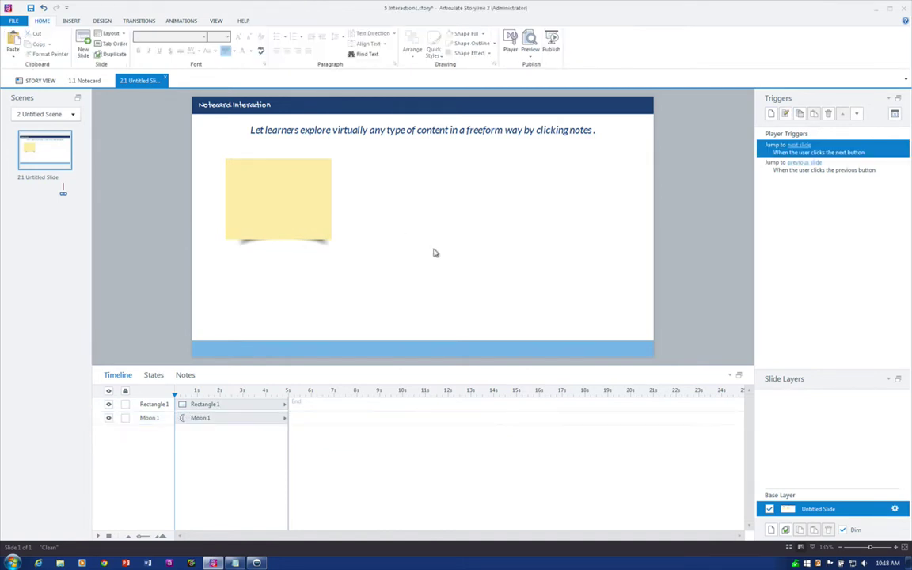
Step: Select the shadow arc hidden behind the note and nudge it left and down
left_click(319, 238)
left_click(318, 252)
left_click_drag(348, 265, 233, 207)
key("Left")
key("Left")
key("Left")
key("Left")
key("Down")
key("Down")
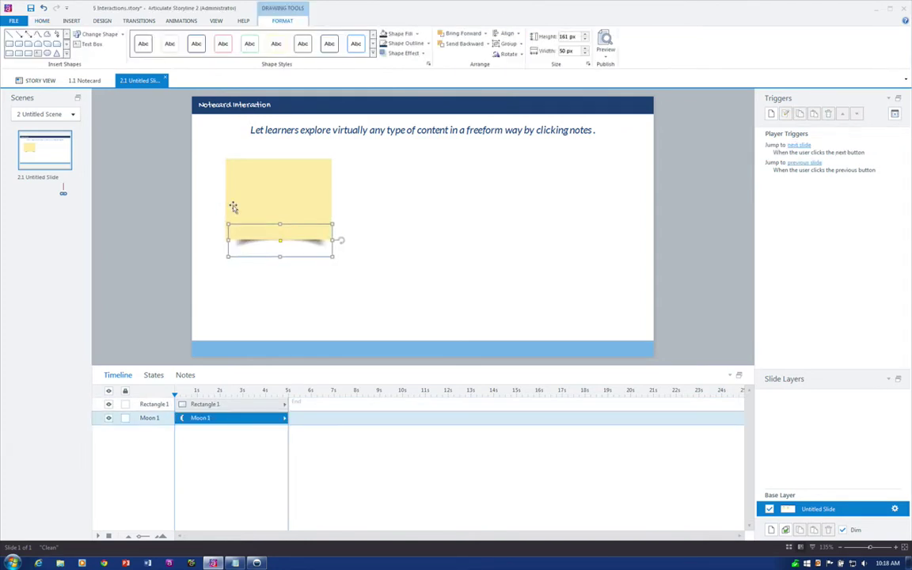
Step: Set the shadow's transparency to 32%, then remove it and select the yellow note
right_click(296, 255)
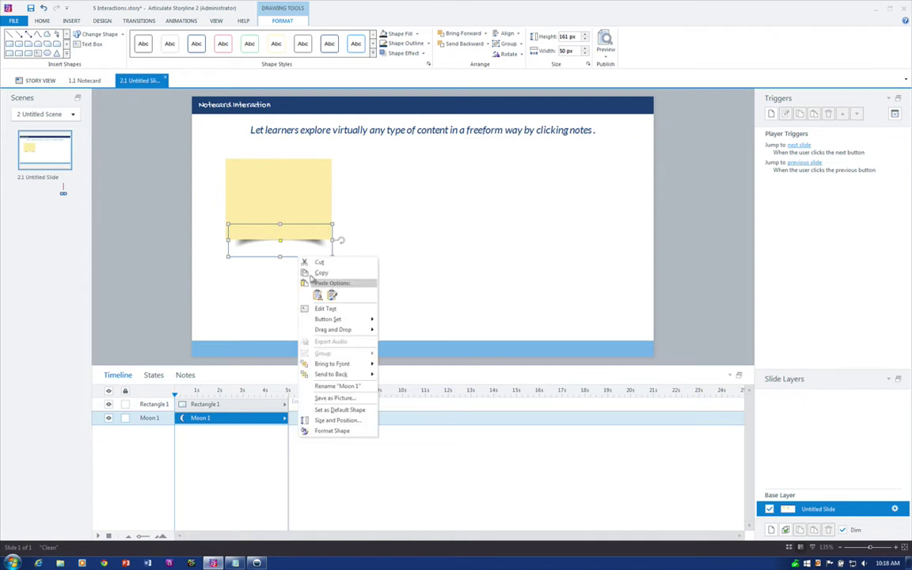
left_click(330, 431)
left_click_drag(523, 254, 540, 253)
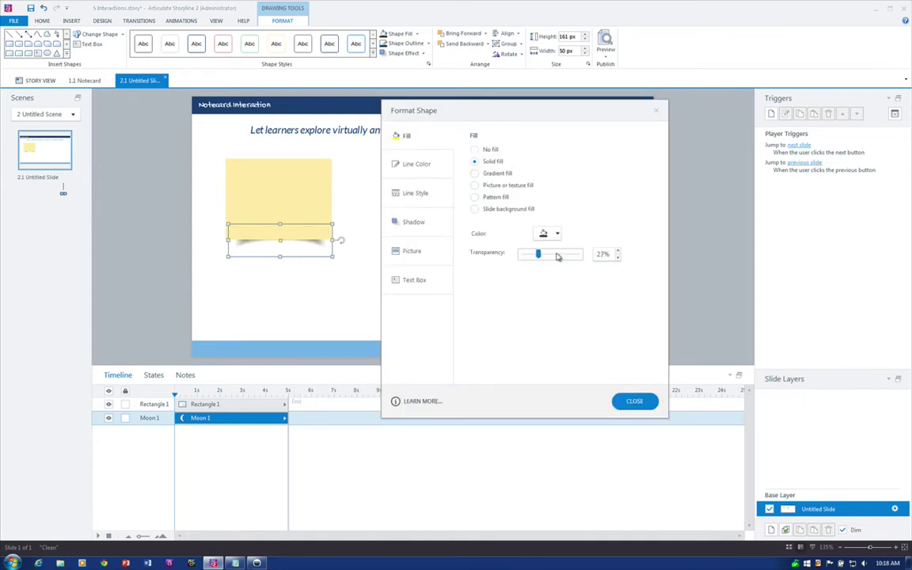
left_click(633, 401)
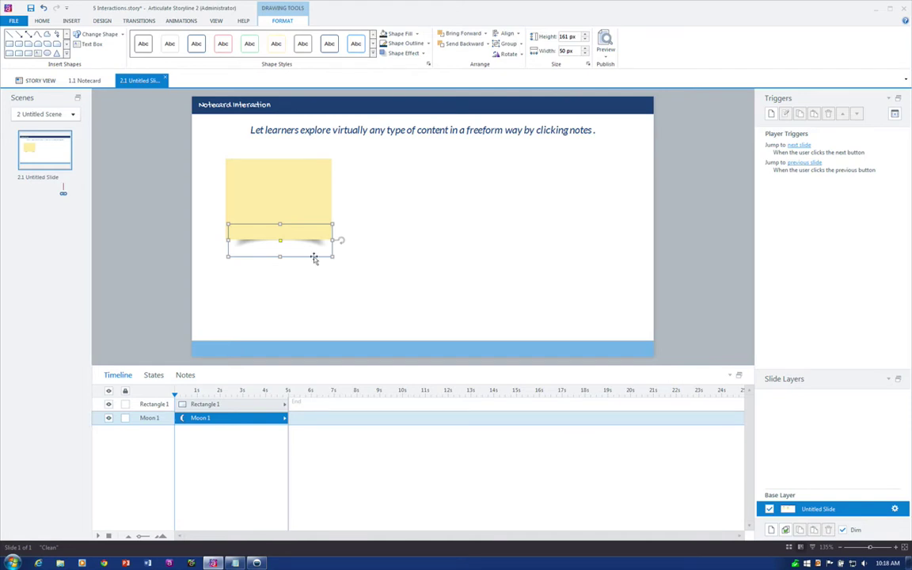
key("Delete")
left_click(268, 205)
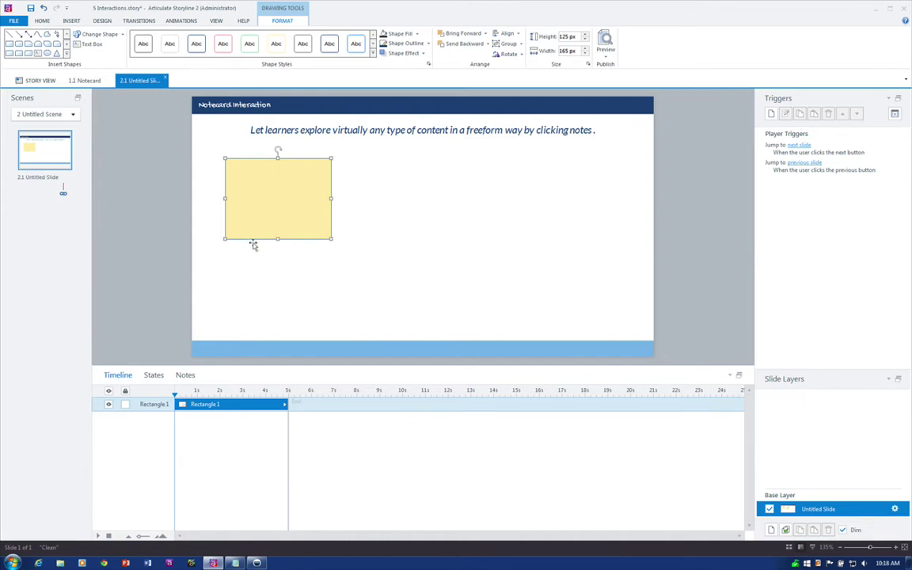
Step: Paste the shadow into the note's Normal state and send it behind the note
left_click(154, 374)
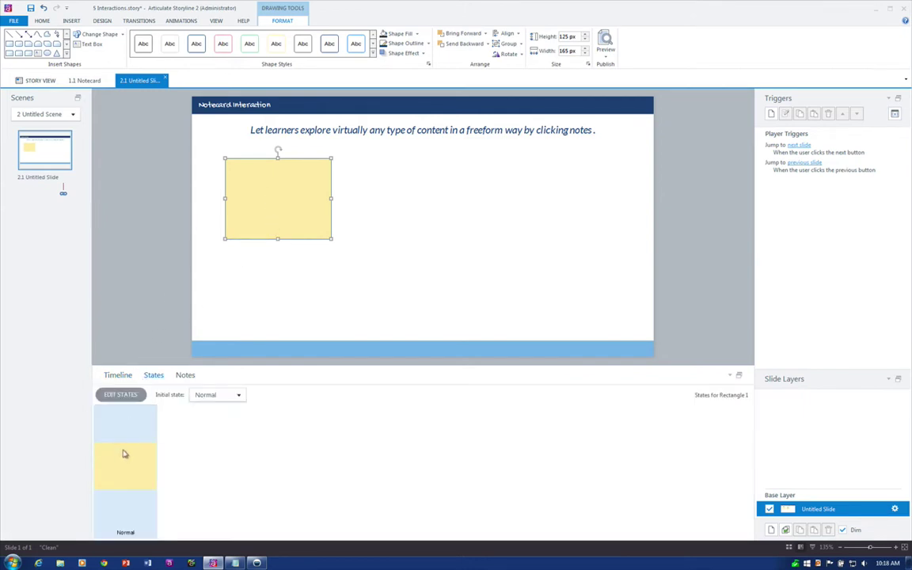
key("ctrl+v")
right_click(264, 234)
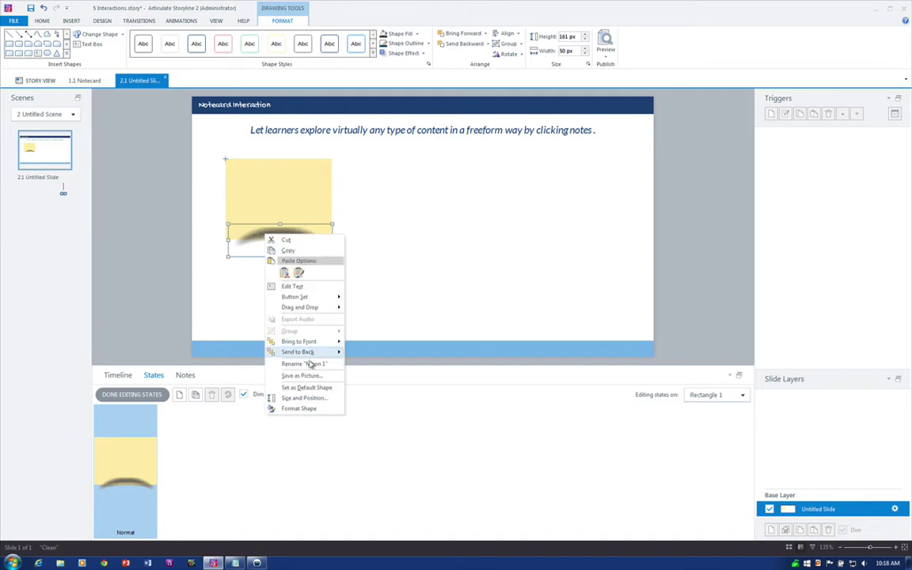
left_click(372, 352)
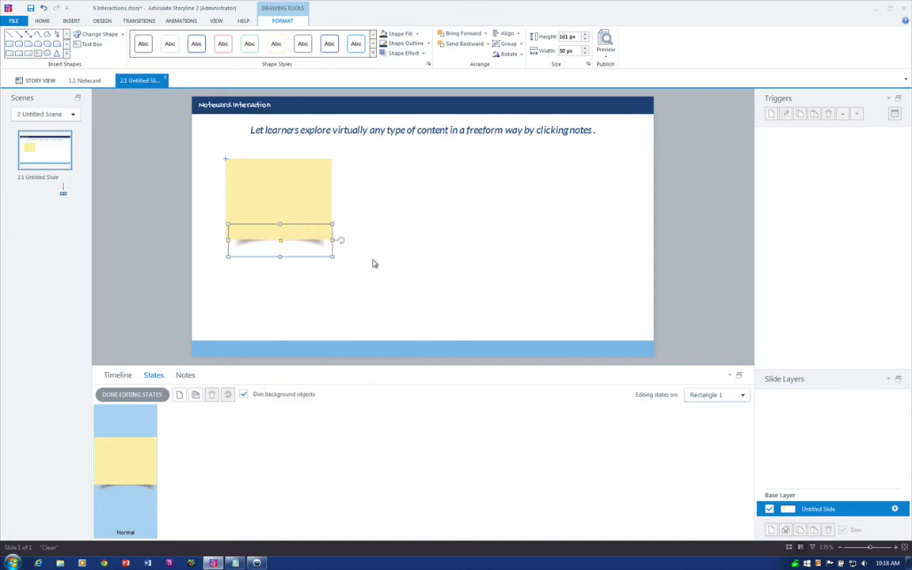
Step: Draw a small blue circle pin at the note's top edge
left_click(72, 20)
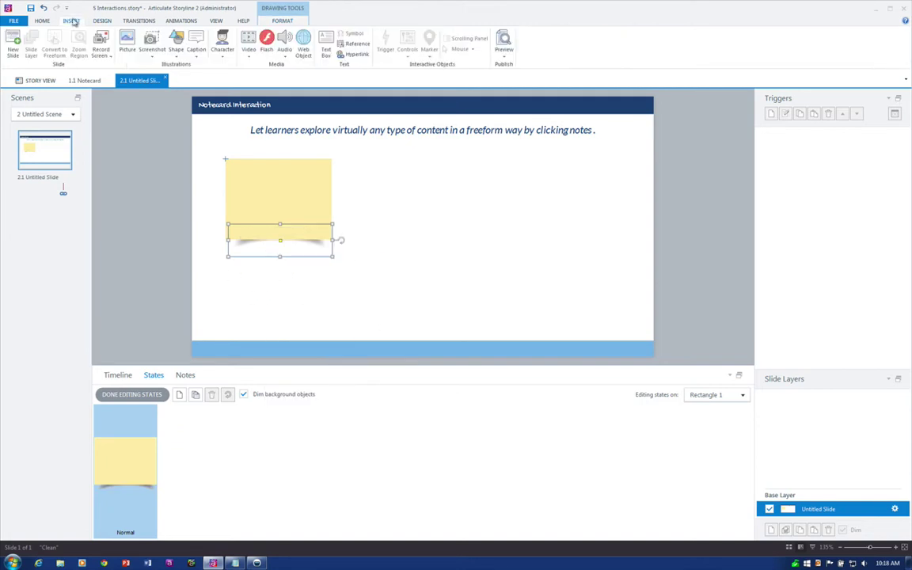
left_click(176, 46)
left_click(182, 110)
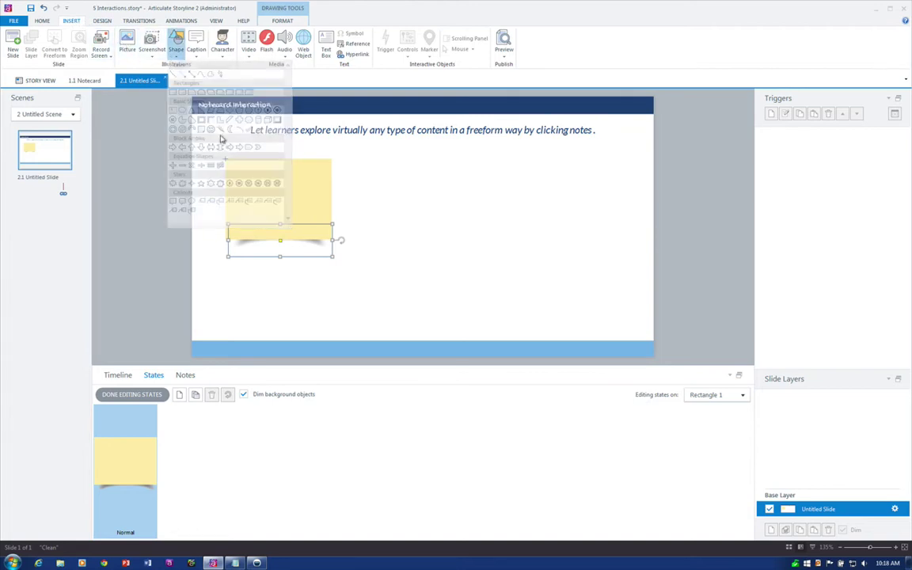
left_click_drag(259, 141, 324, 205)
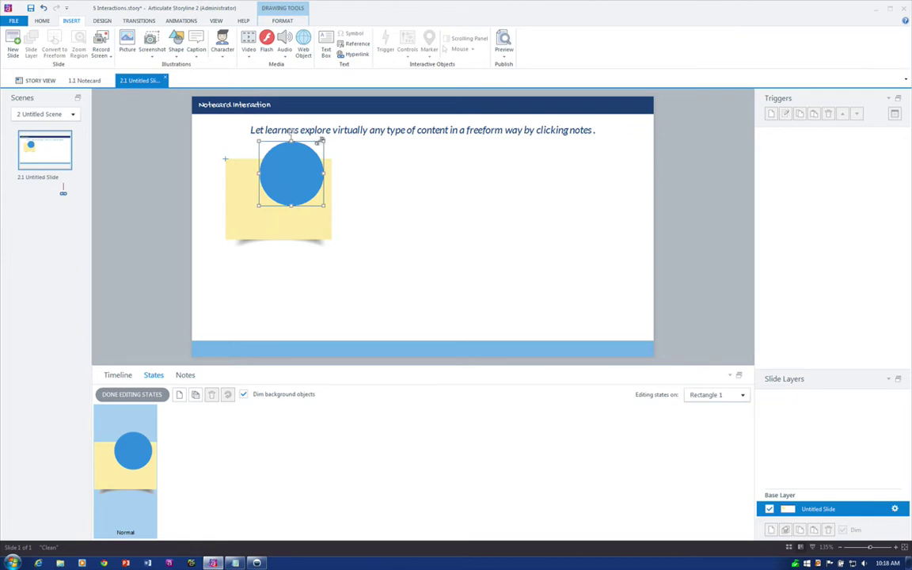
mouse_move(285, 167)
left_mouse_down()
mouse_move(267, 186)
mouse_move(279, 158)
left_mouse_up()
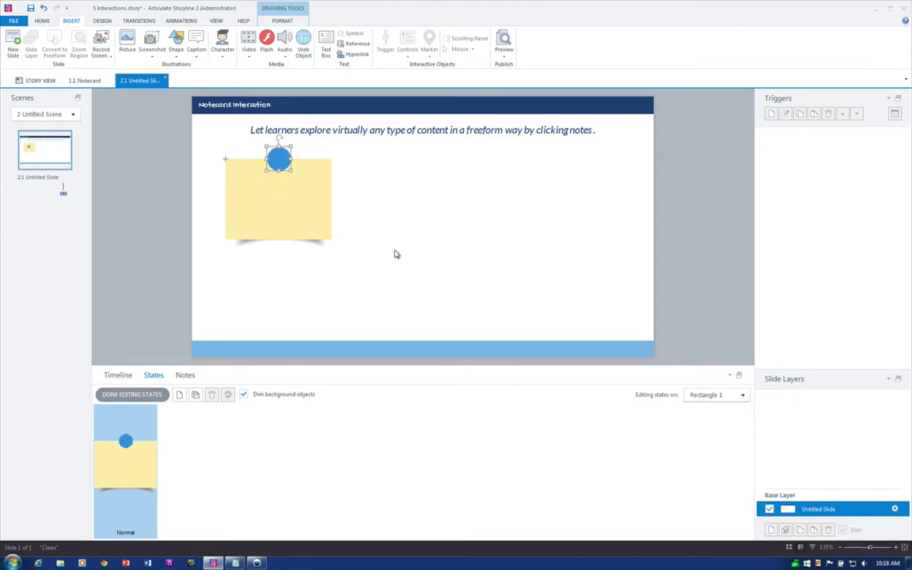
left_click_drag(290, 147, 284, 154)
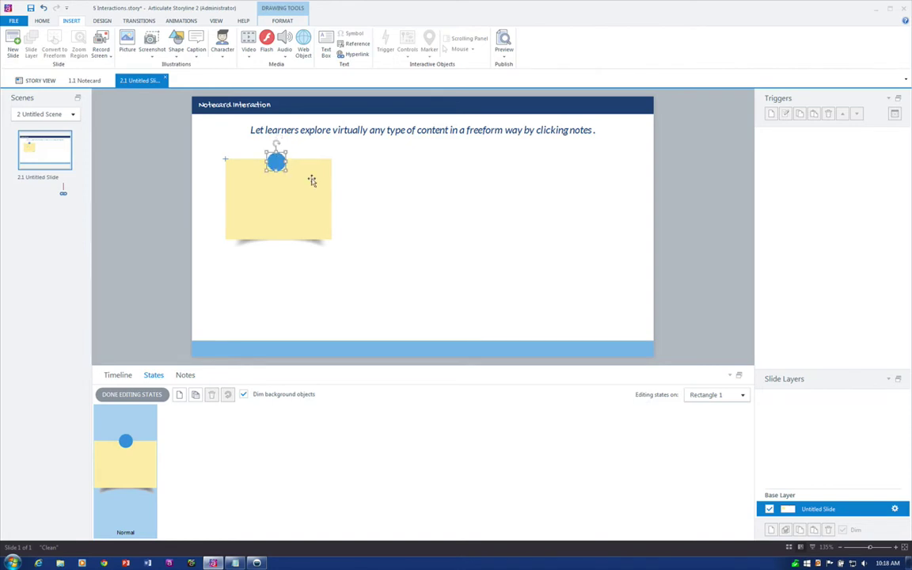
Step: Enlarge the Note 1 text to 16 and finish editing the note's states
left_click(263, 198)
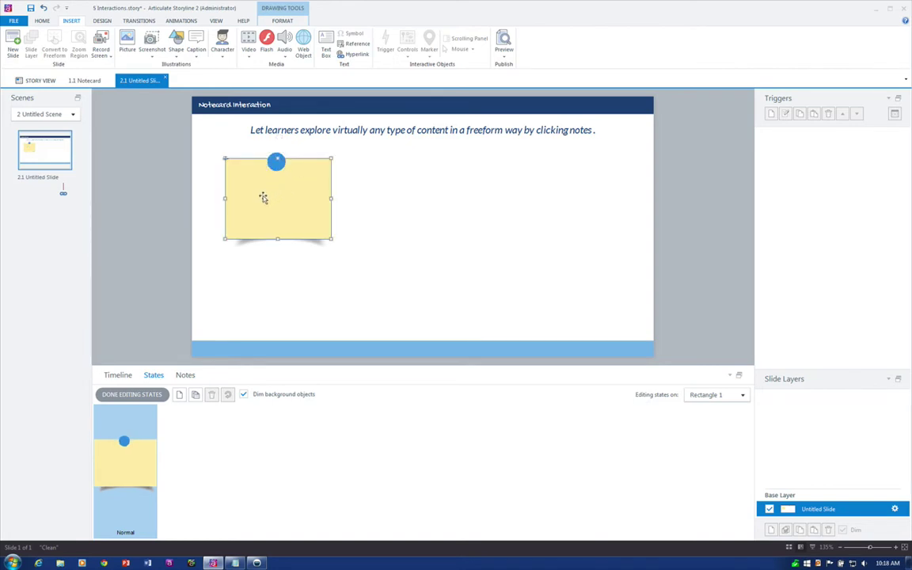
left_click(264, 198)
key("ctrl+a")
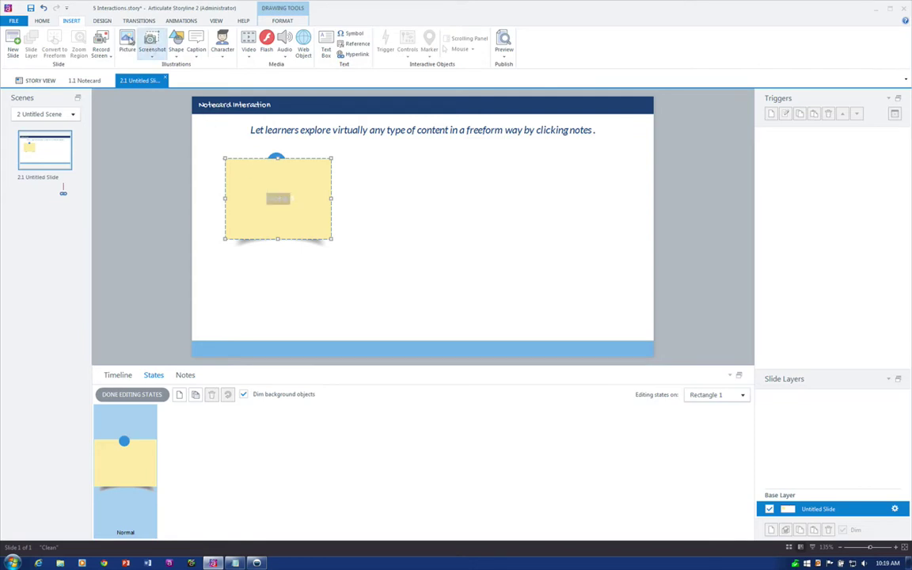
left_click(41, 21)
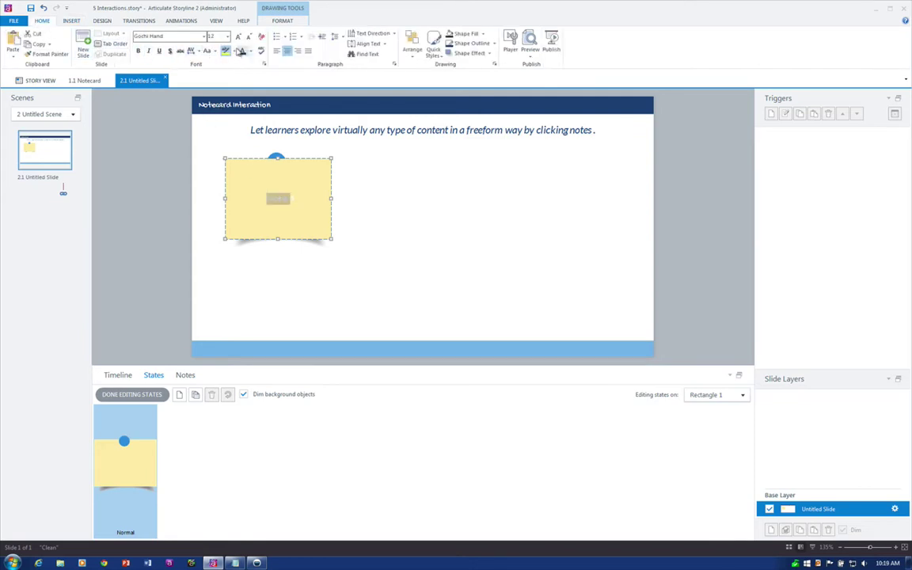
left_click(237, 38)
left_click(237, 37)
left_click(578, 288)
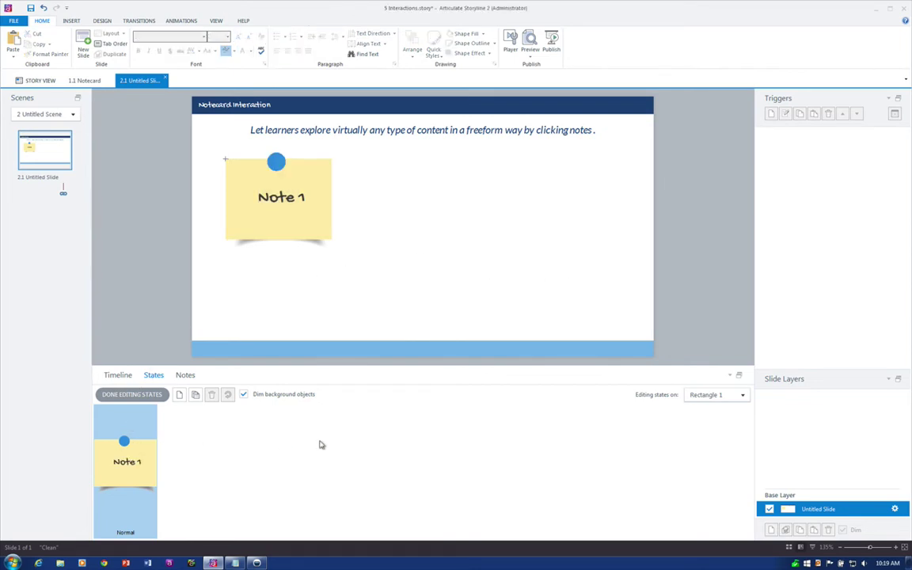
left_click(276, 163)
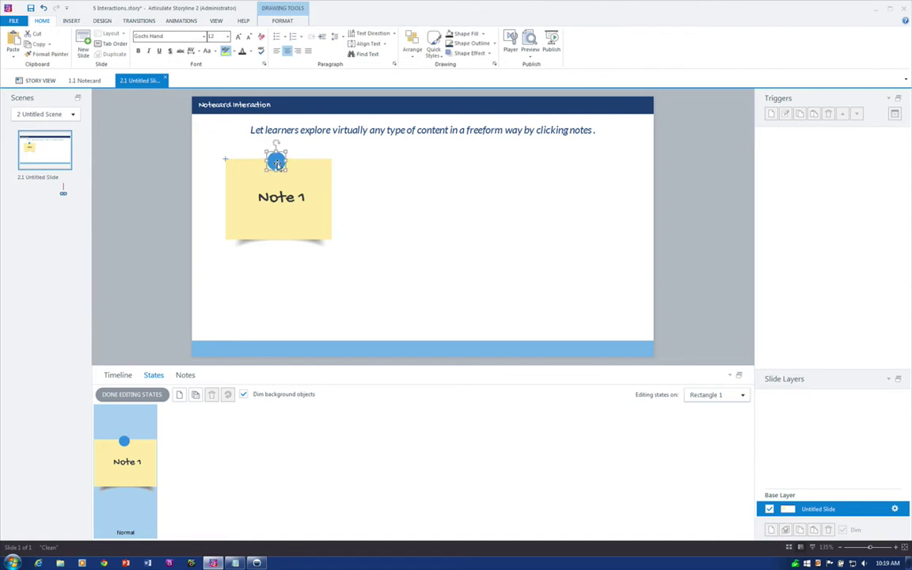
left_click(145, 394)
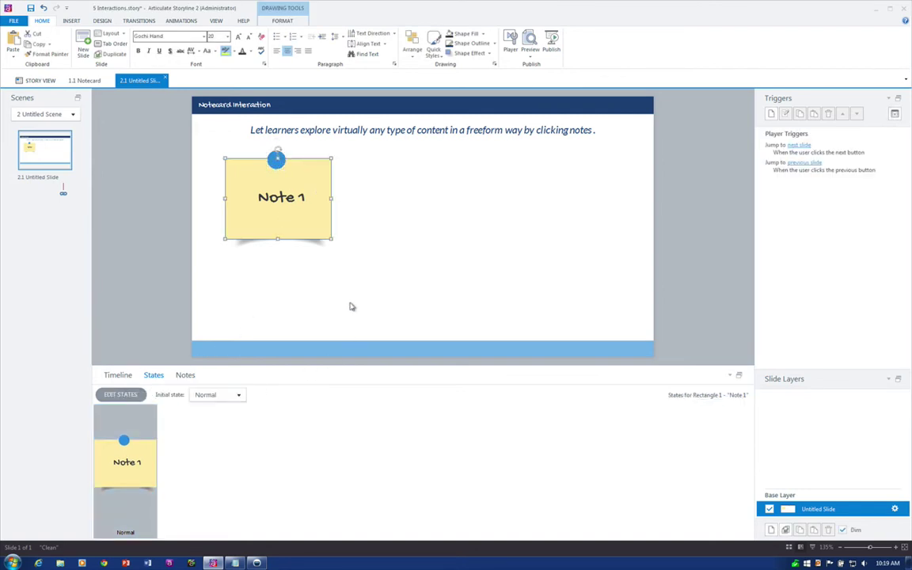
Step: Create a new slide layer and rename it Note1
left_click(528, 196)
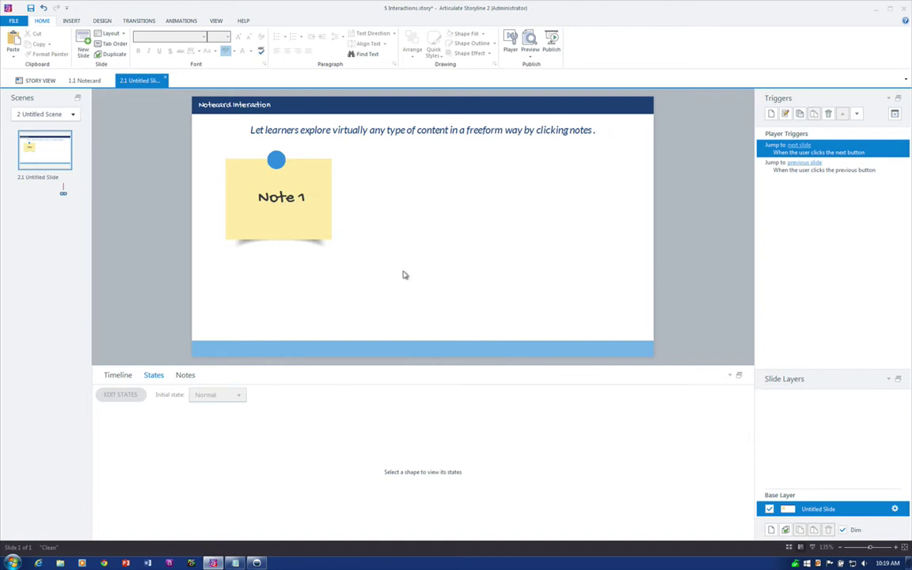
left_click(768, 530)
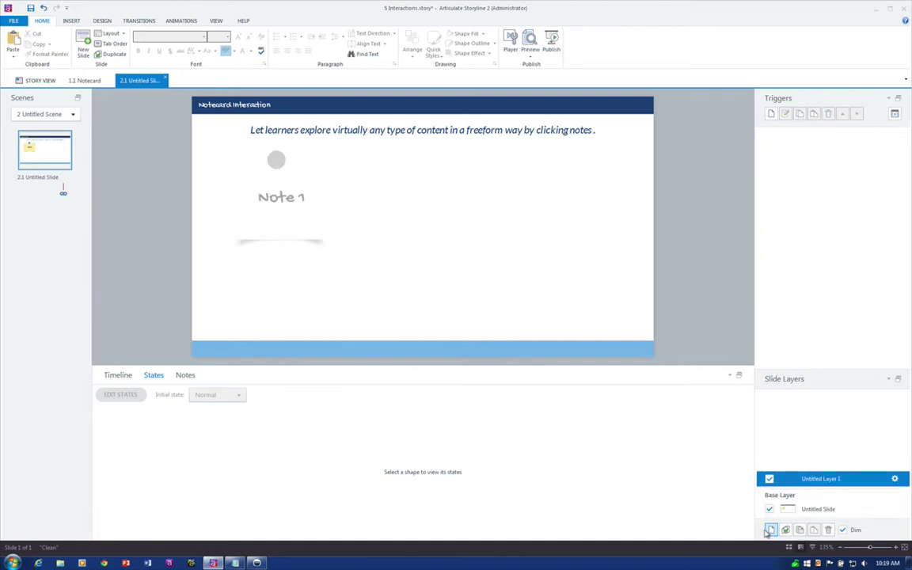
double_click(806, 479)
type("No")
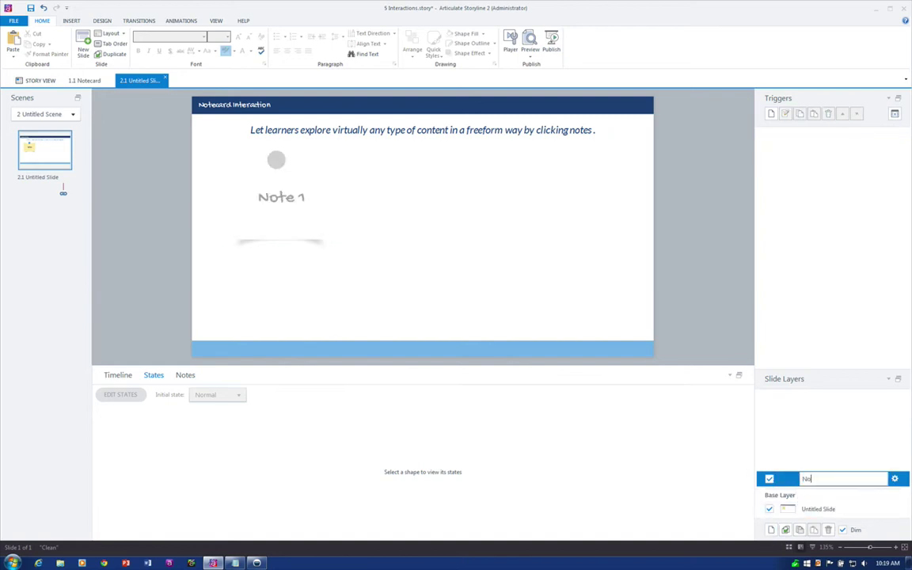
type("te1")
key("Return")
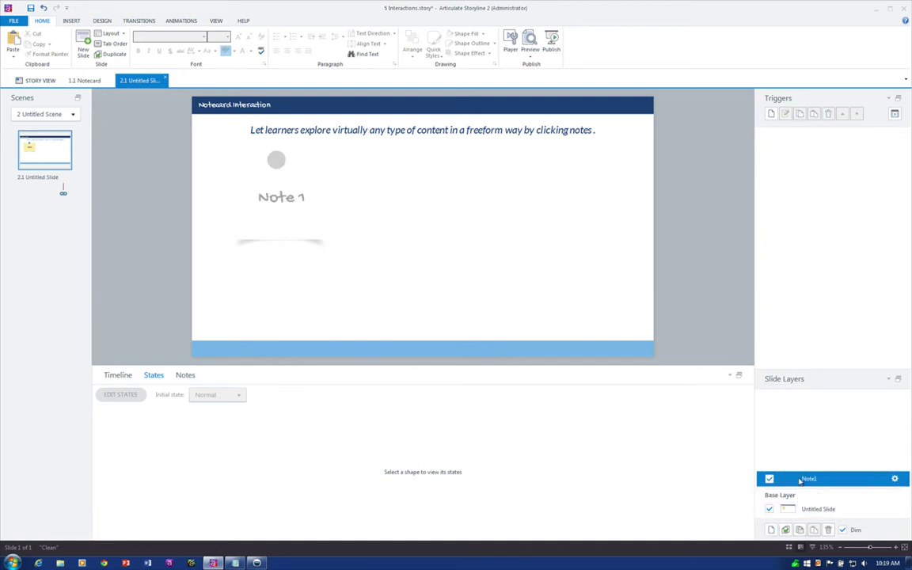
left_click(72, 20)
Step: Draw a rectangle across most of the Note1 layer and fill it pale yellow
left_click(175, 43)
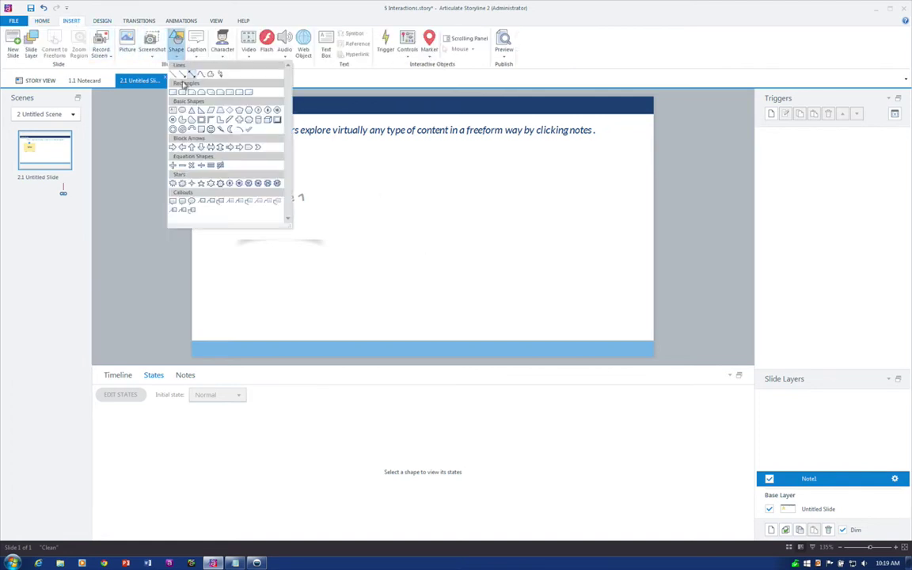
left_click(173, 92)
left_click_drag(230, 131, 623, 325)
left_click(281, 22)
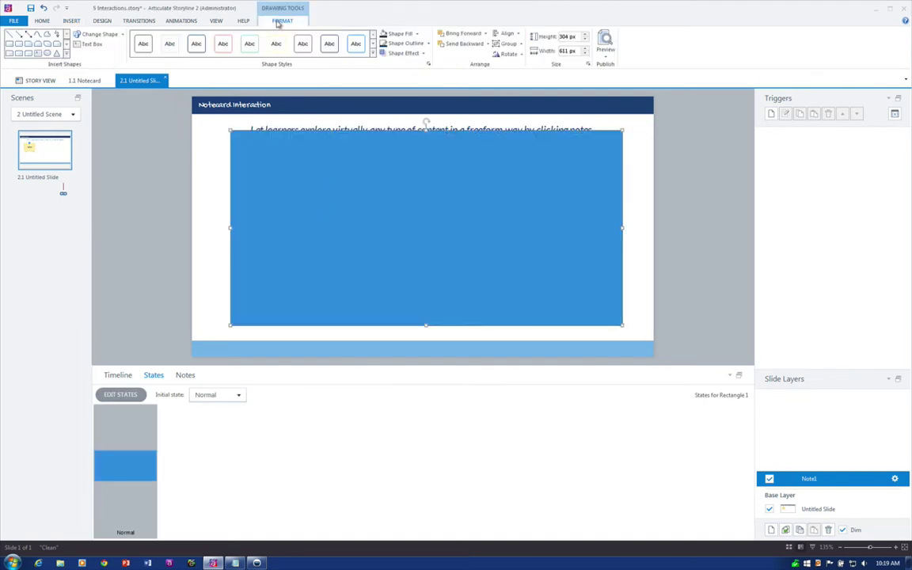
left_click(405, 34)
left_click(412, 35)
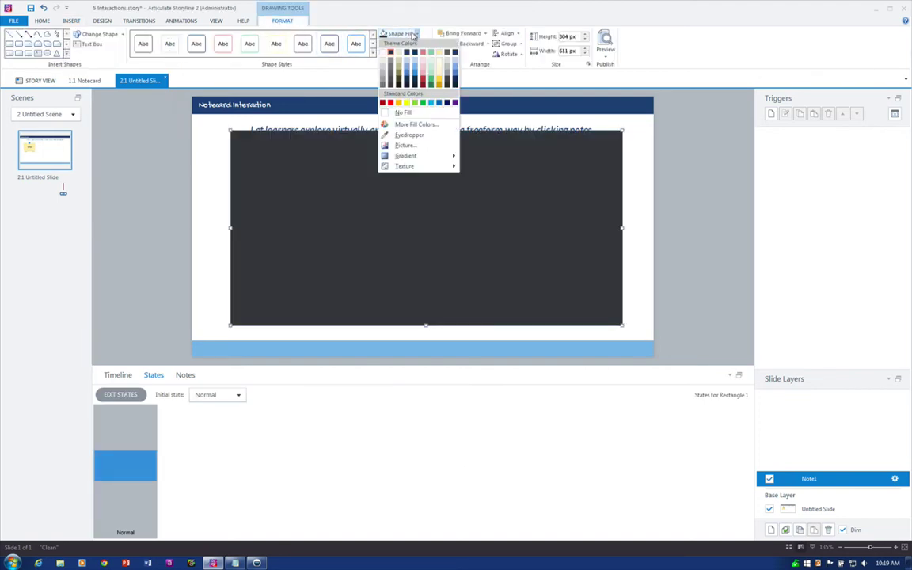
left_click(437, 60)
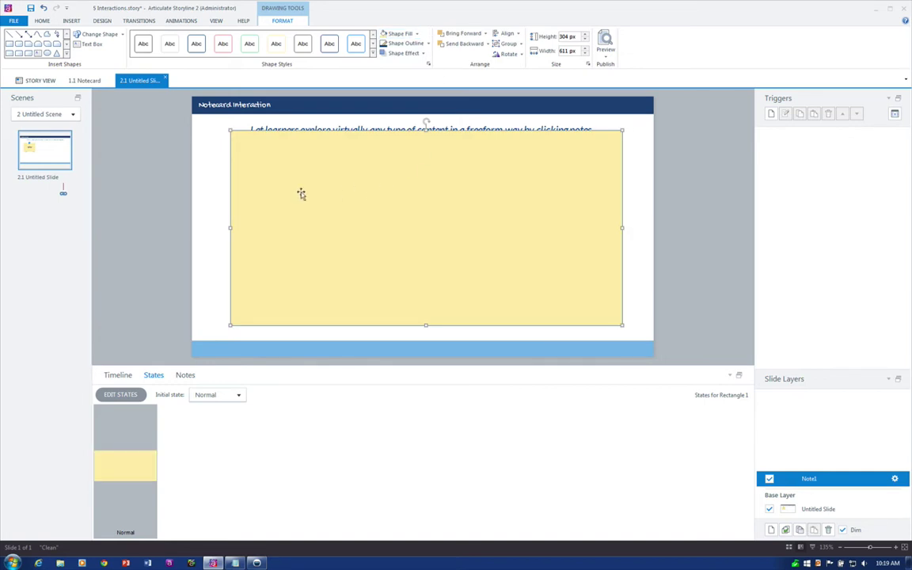
left_click(189, 183)
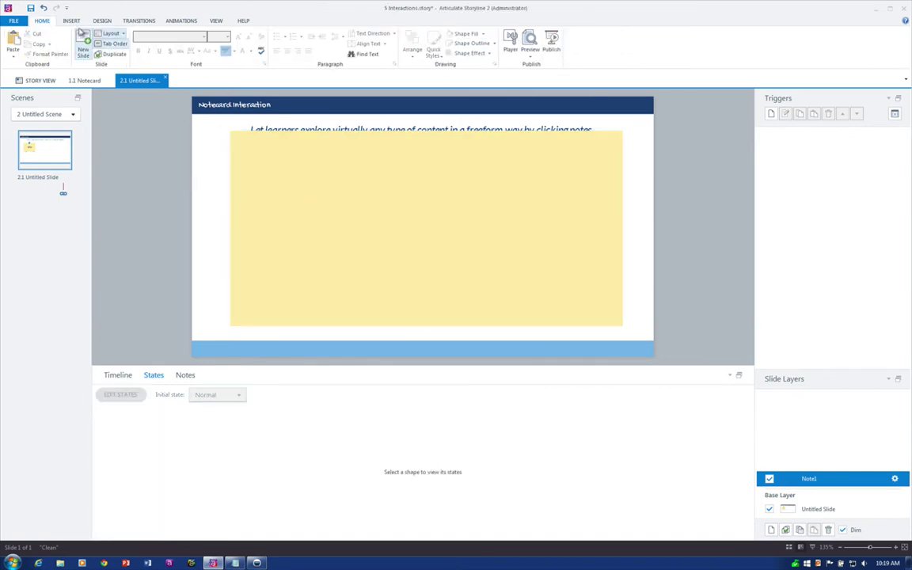
scroll(85, 38, "down", 1)
Step: Insert photographic character Atsumi in torso pose and move her to the panel's right side
left_click(222, 41)
left_click(218, 82)
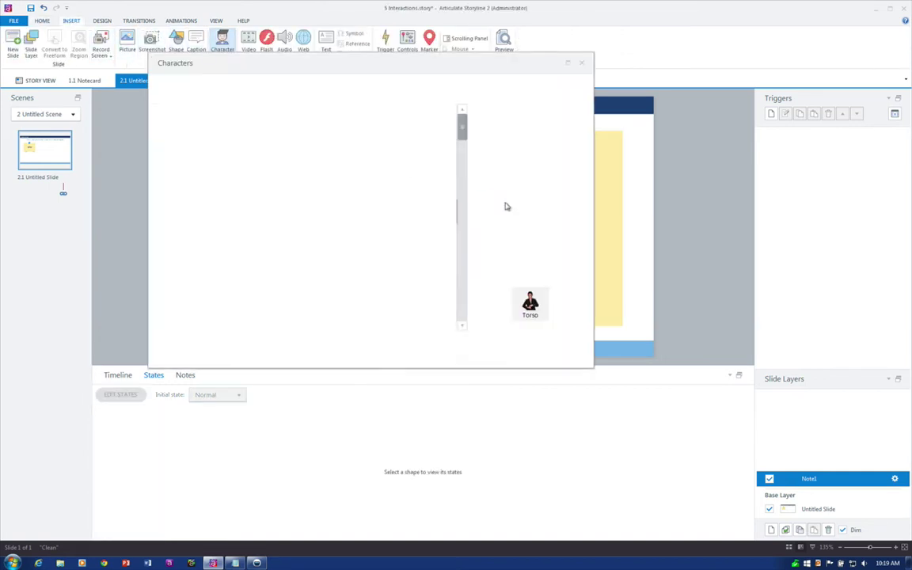
left_click(530, 304)
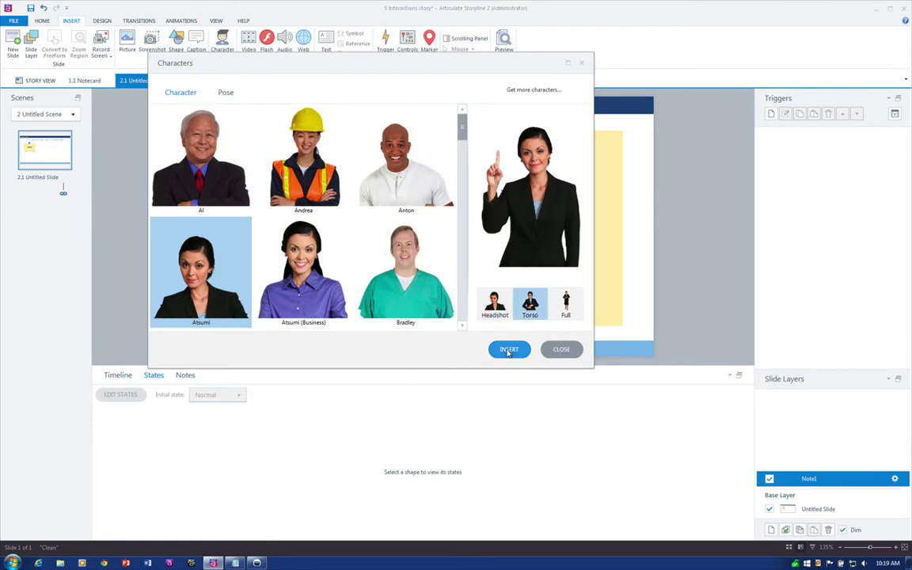
left_click(509, 349)
left_click_drag(470, 285, 552, 280)
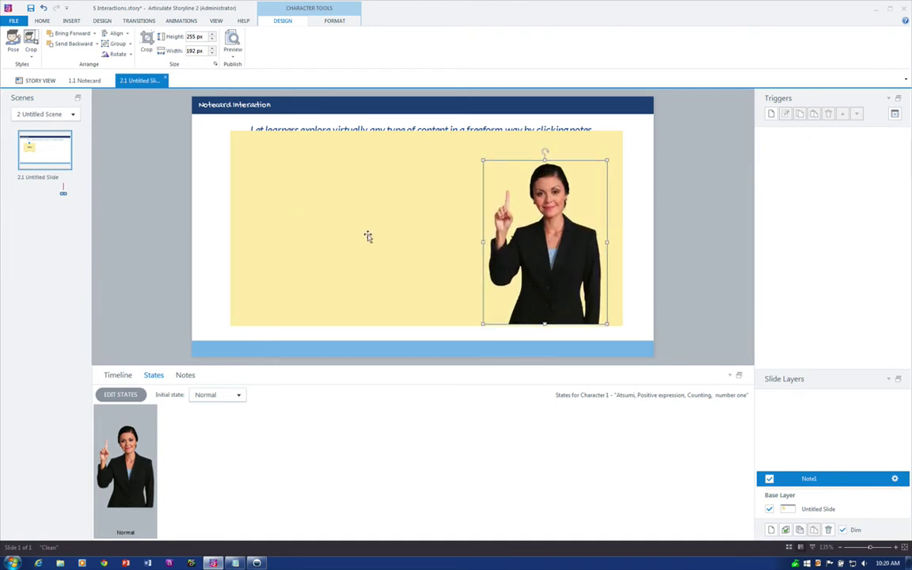
Step: Draw a small oval at the panel's top-right corner and fill it red
left_click(70, 21)
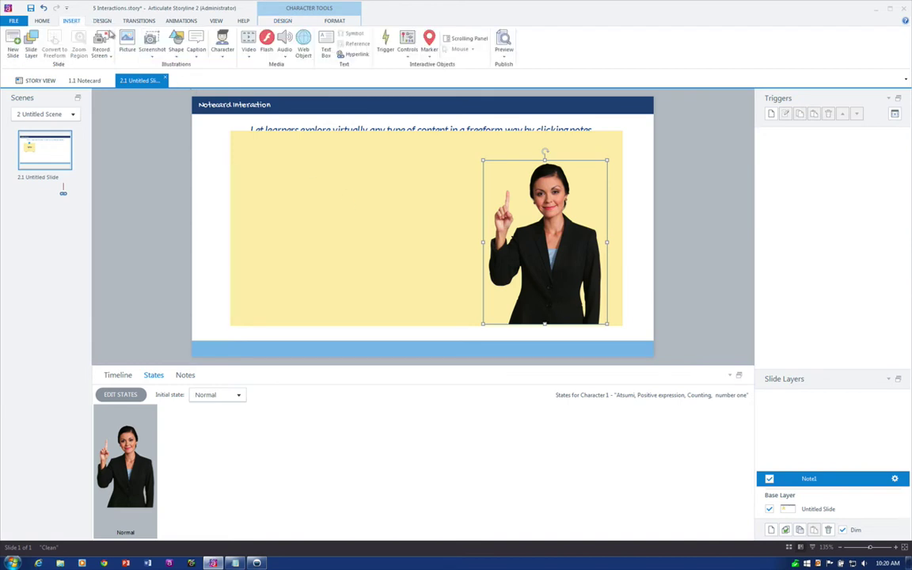
left_click(176, 44)
left_click(182, 110)
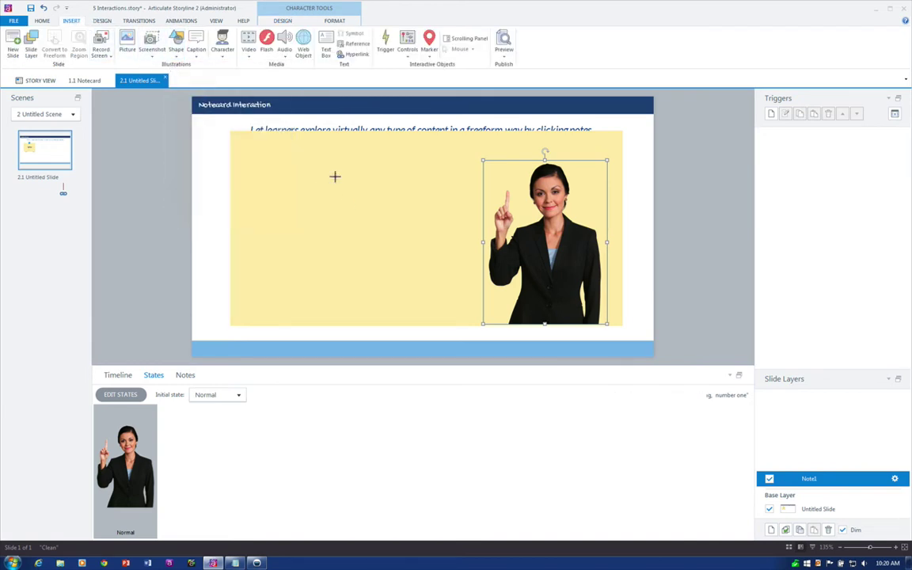
left_click_drag(335, 175, 400, 241)
mouse_move(394, 178)
left_mouse_down()
mouse_move(370, 204)
mouse_move(597, 146)
mouse_move(619, 129)
left_mouse_up()
left_click(281, 21)
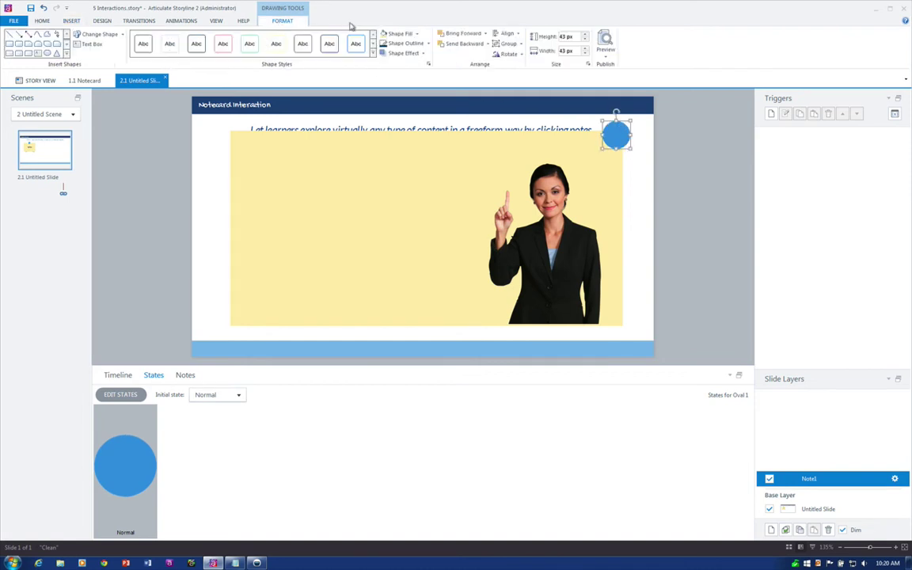
left_click(413, 35)
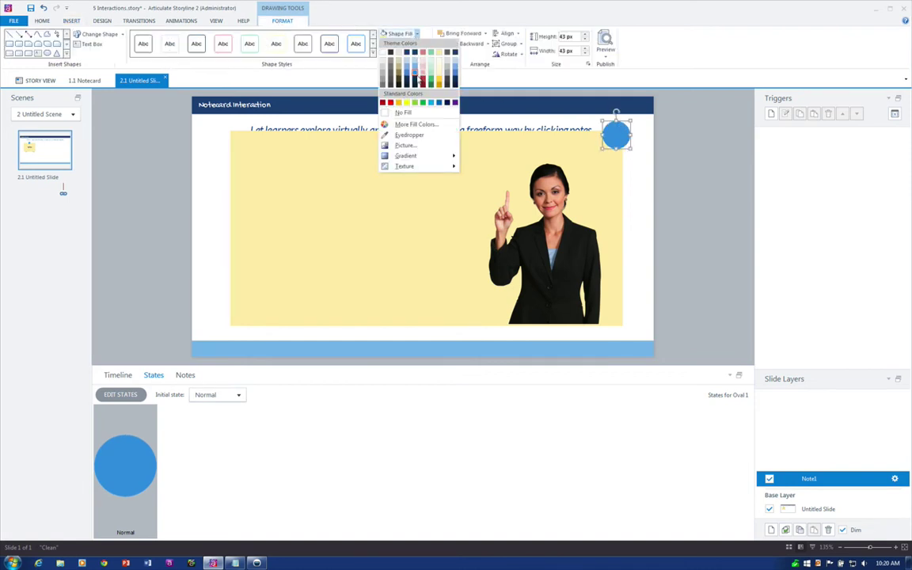
left_click(422, 52)
left_click(699, 168)
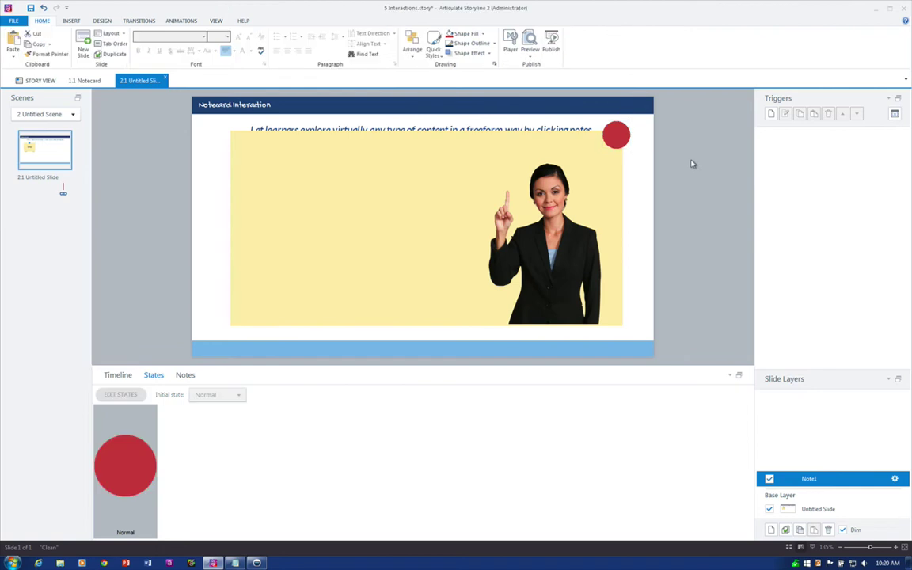
left_click(617, 136)
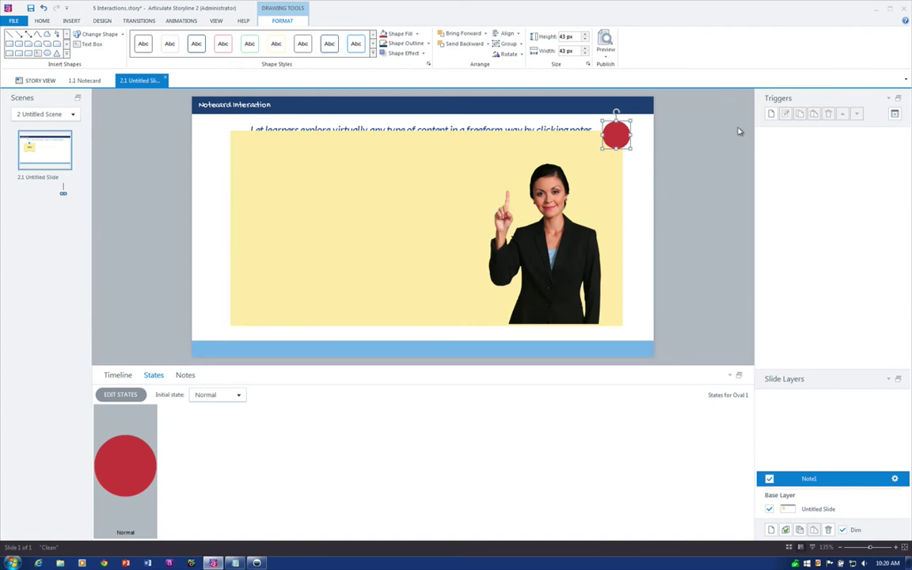
Step: Add a trigger on the red circle: Hide layer, this layer, when the user clicks
left_click(771, 113)
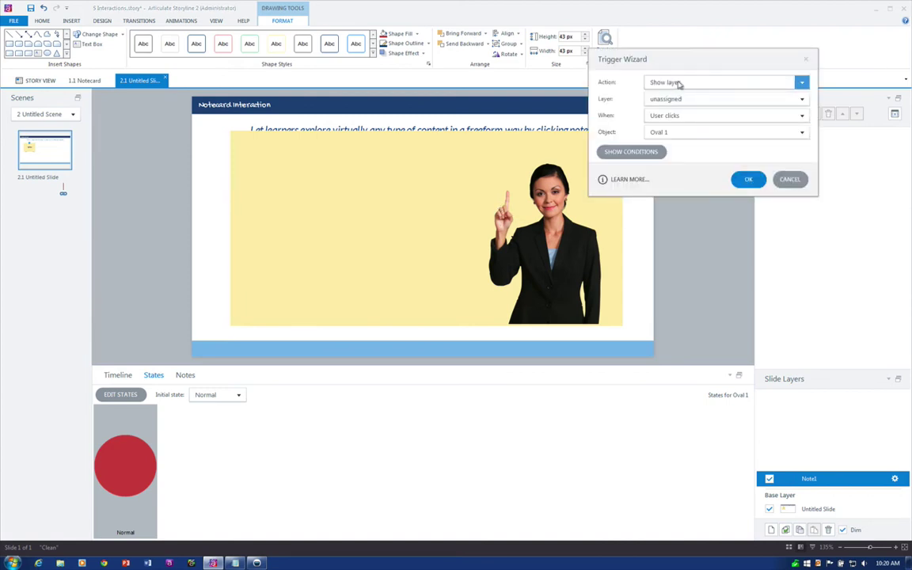
left_click(678, 83)
left_click(678, 129)
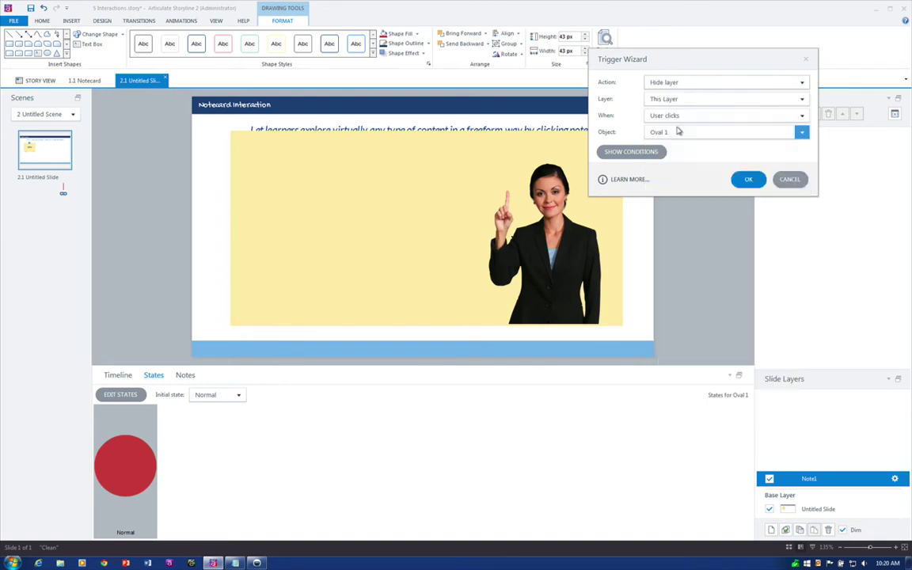
left_click(748, 179)
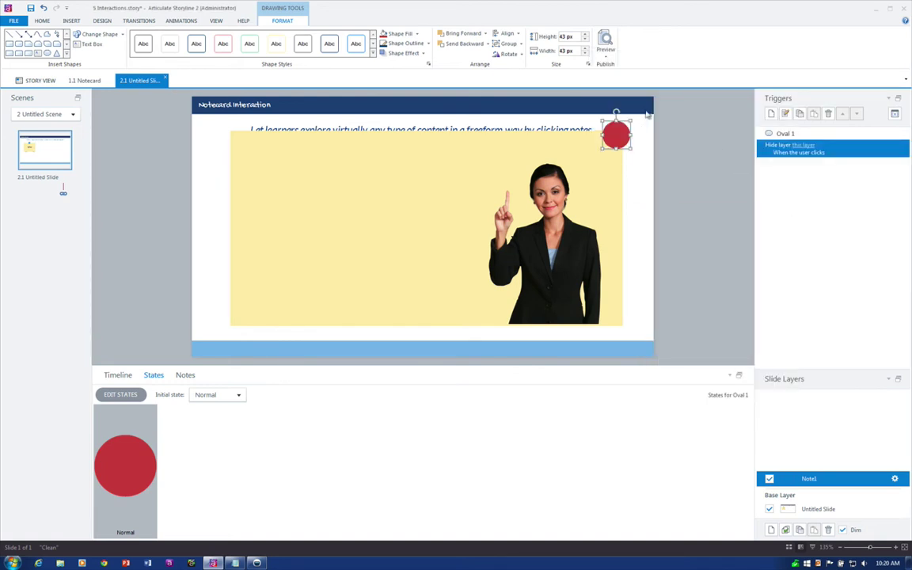
Step: On the base layer, give the Note 1 card a Show layer Note1 trigger on click
left_click(809, 509)
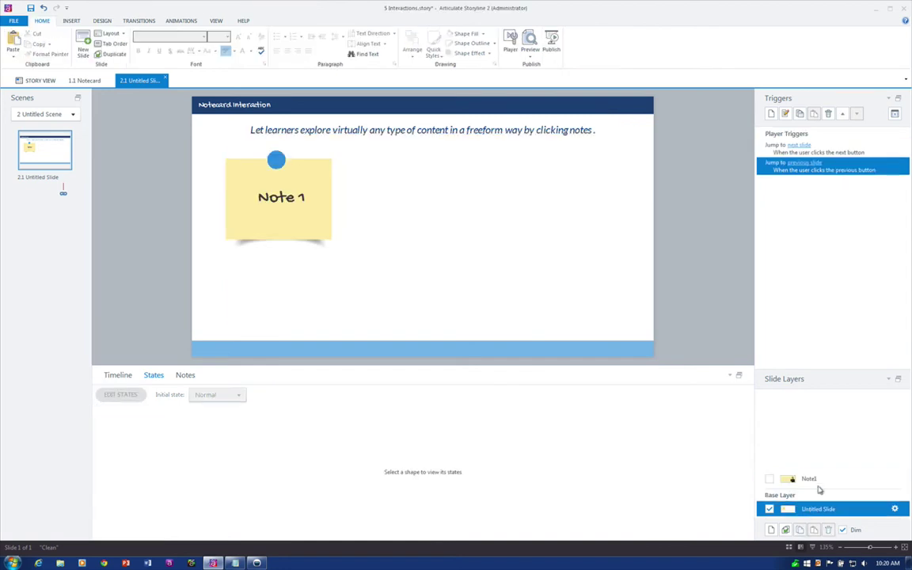
left_click(276, 163)
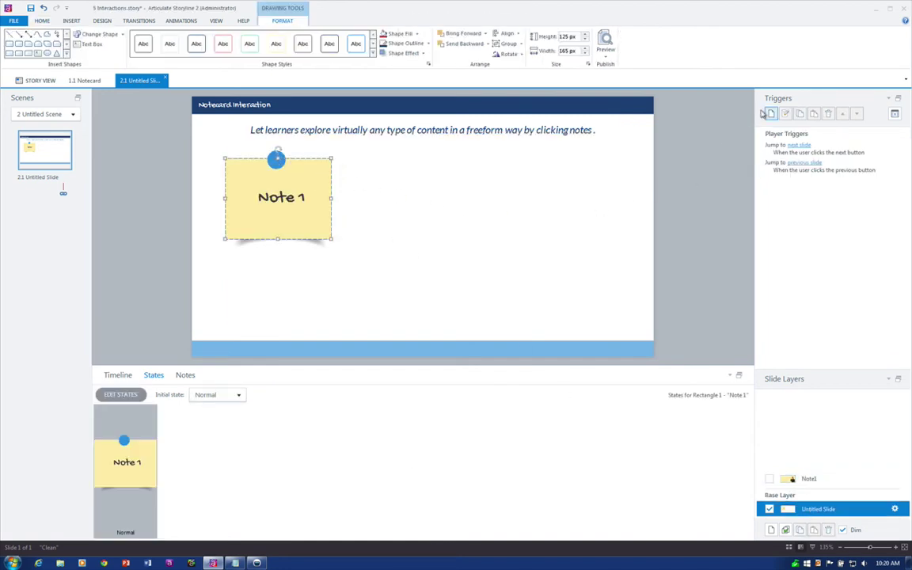
left_click(770, 114)
left_click(669, 82)
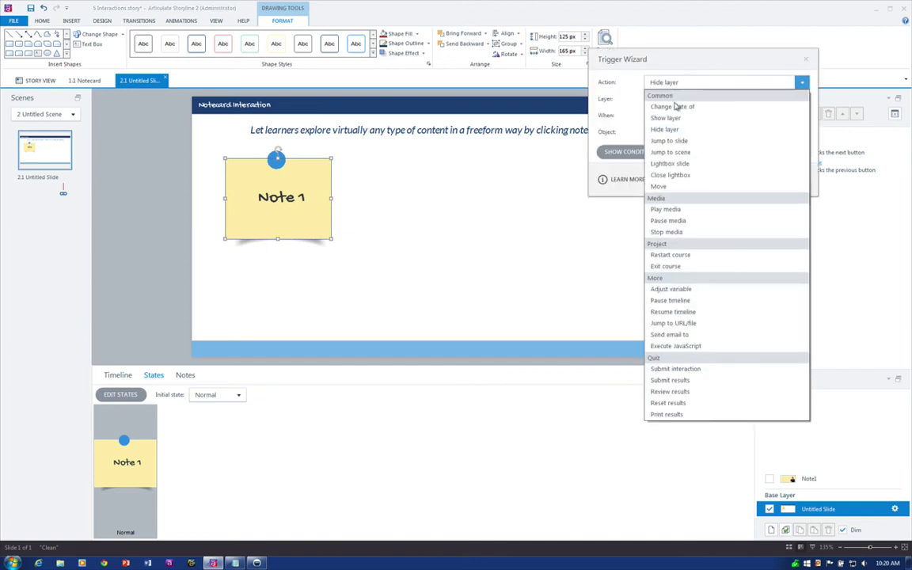
left_click(665, 118)
left_click(671, 99)
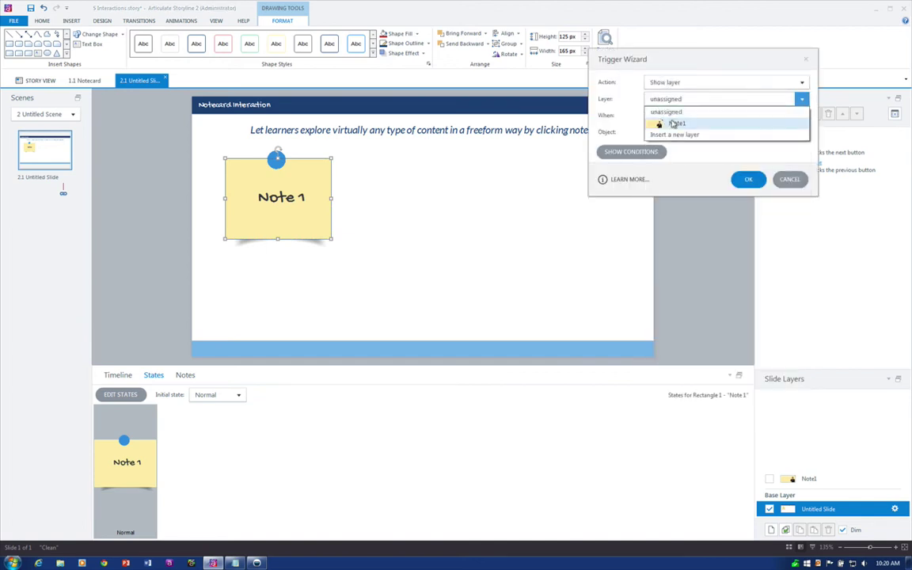
left_click(685, 124)
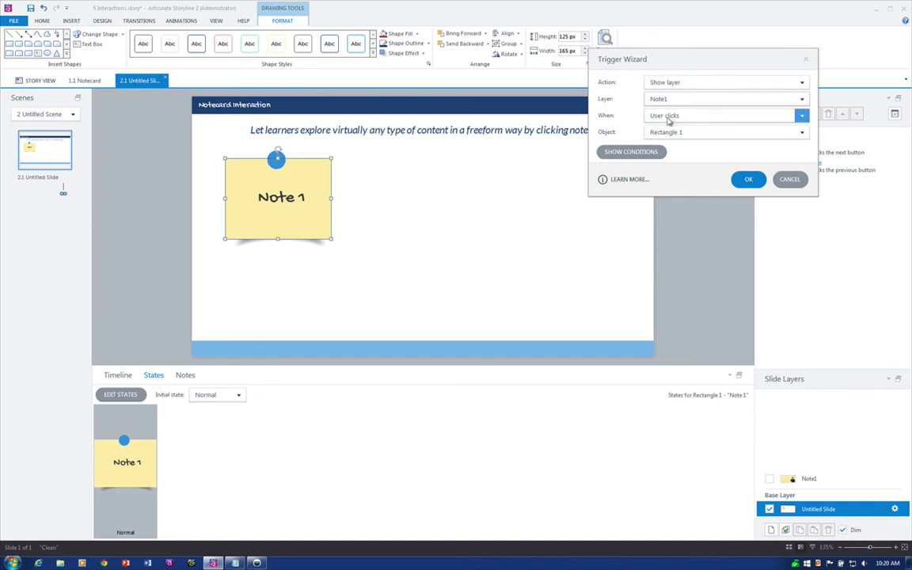
left_click(747, 179)
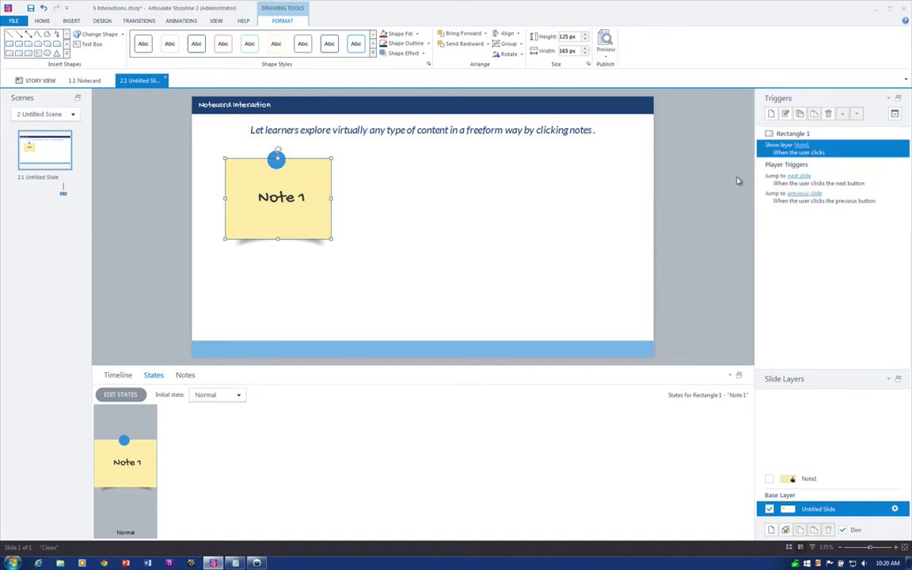
left_click(606, 49)
left_click(614, 68)
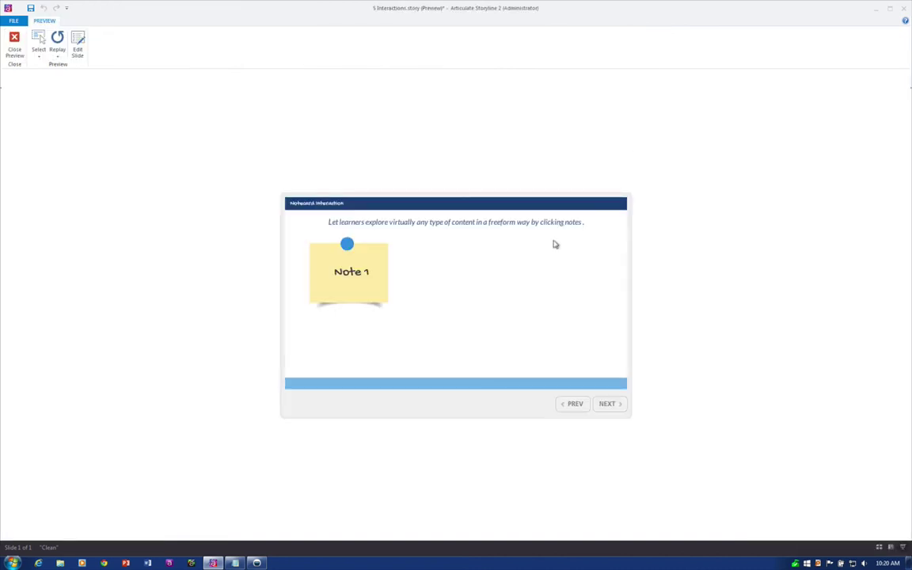
left_click(347, 282)
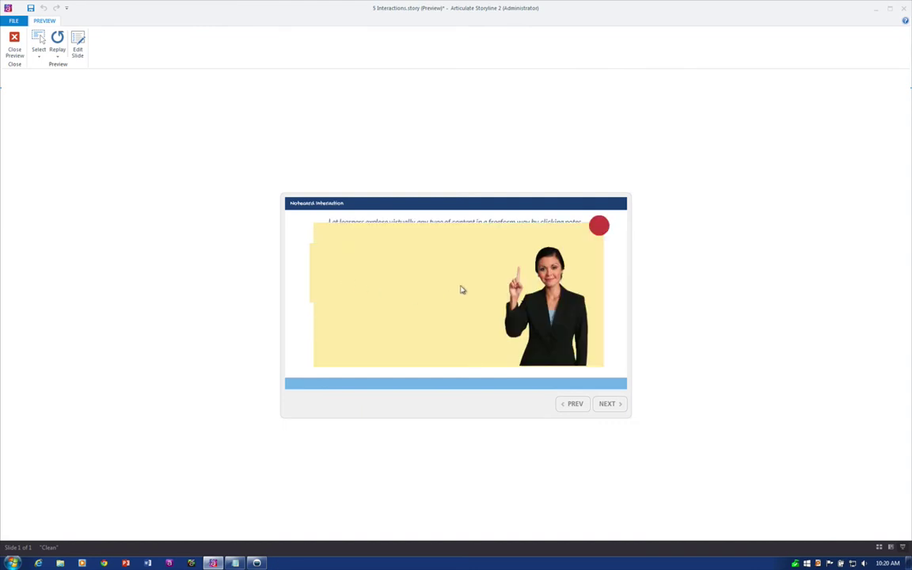
left_click(597, 226)
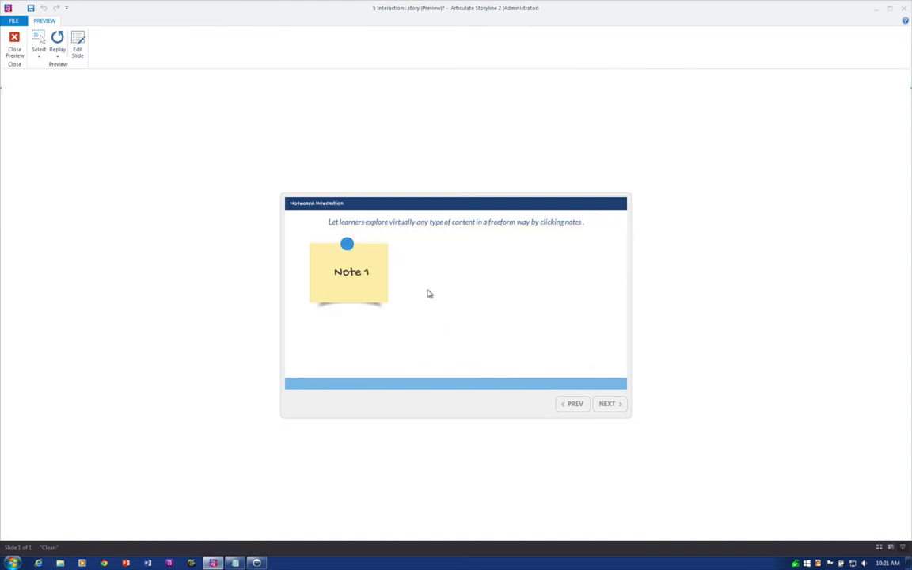
left_click(15, 44)
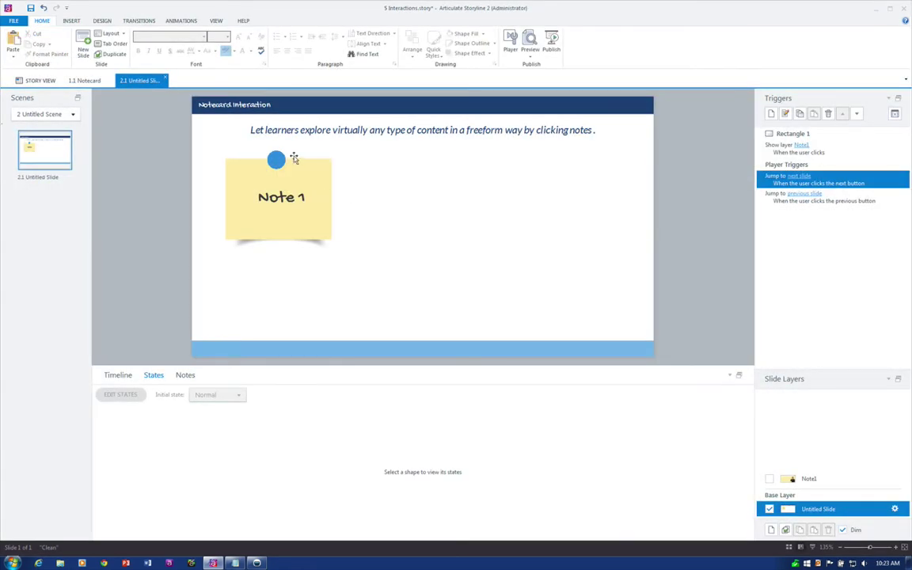
left_click(294, 158)
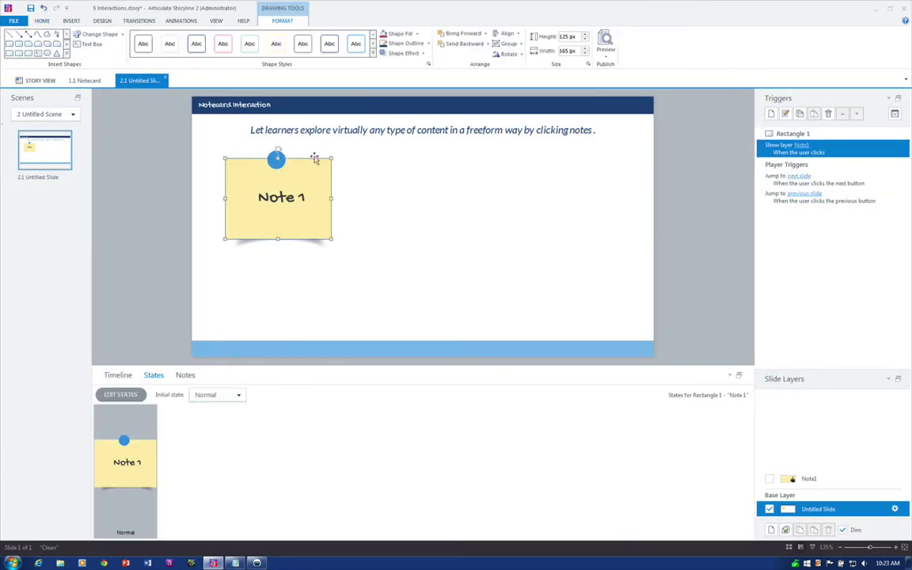
Step: Copy Note 1 to its right, relabel the copy 'Note 2', and open the Note1 layer
left_click_drag(303, 159, 448, 161)
double_click(424, 200)
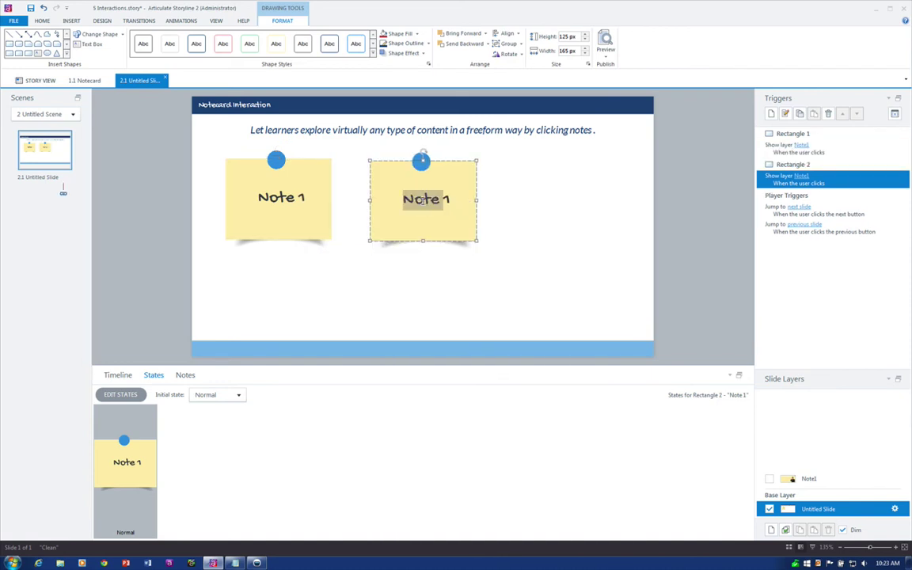
type("Note 2")
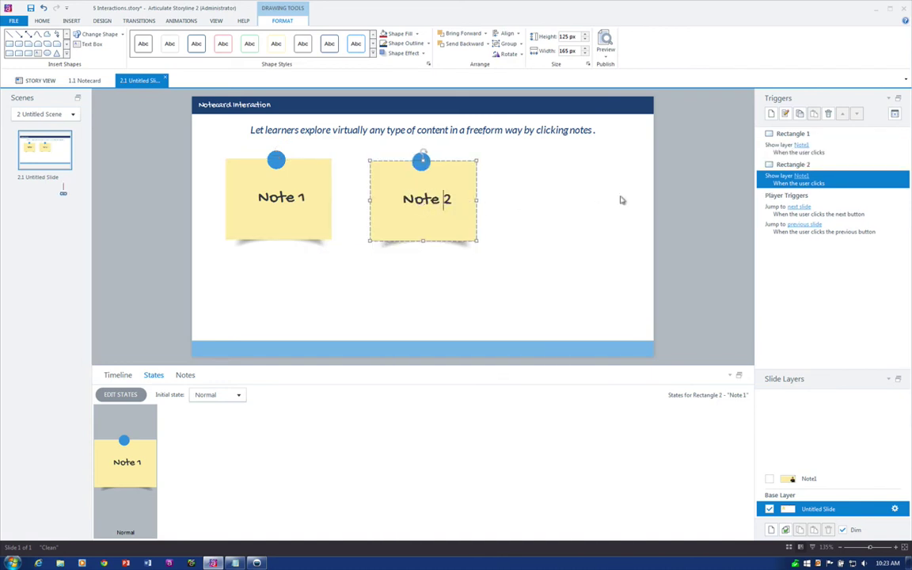
left_click(813, 481)
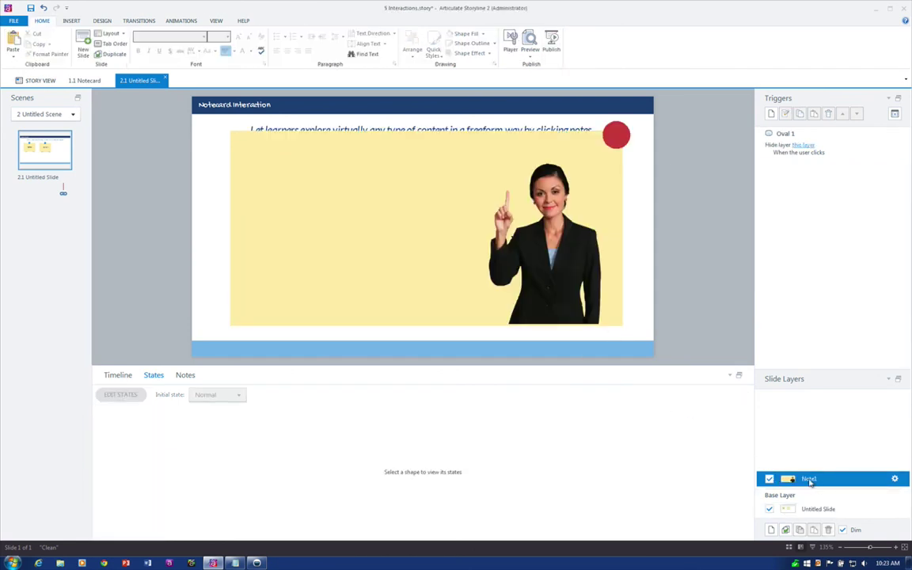
Step: Duplicate the Note1 layer and rename the copy Note2
left_click(785, 529)
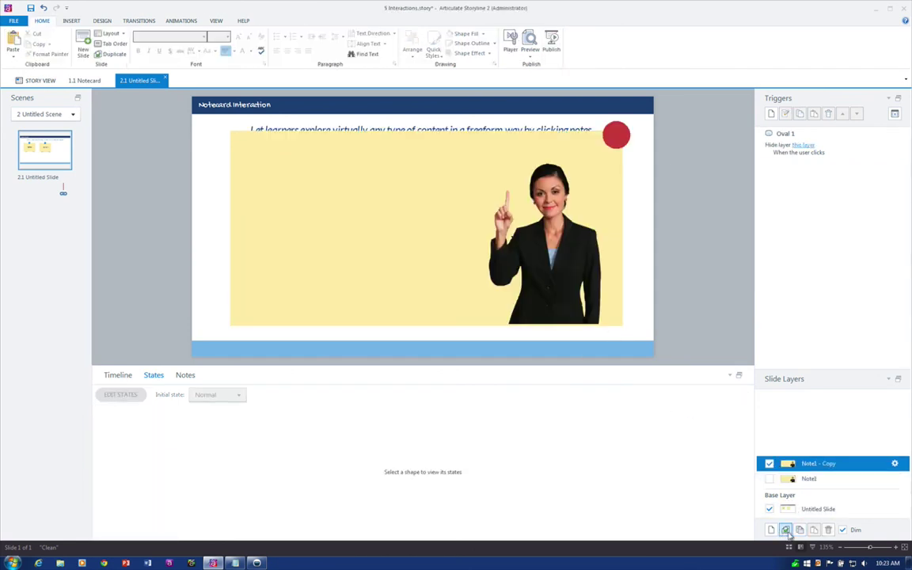
double_click(812, 463)
type("Note2")
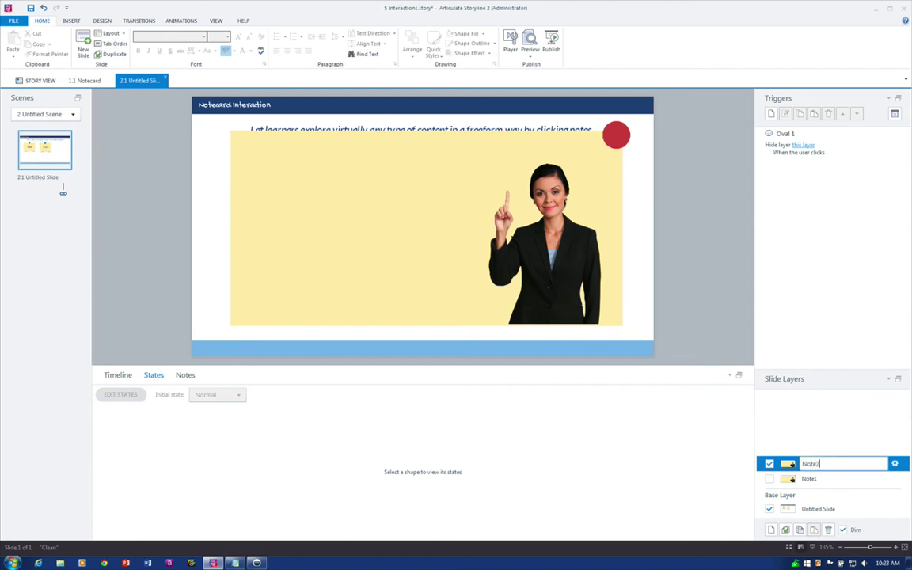
key("Return")
Step: Switch the woman on the Note2 layer to the peace-sign pose, then return to the base layer
left_click(554, 261)
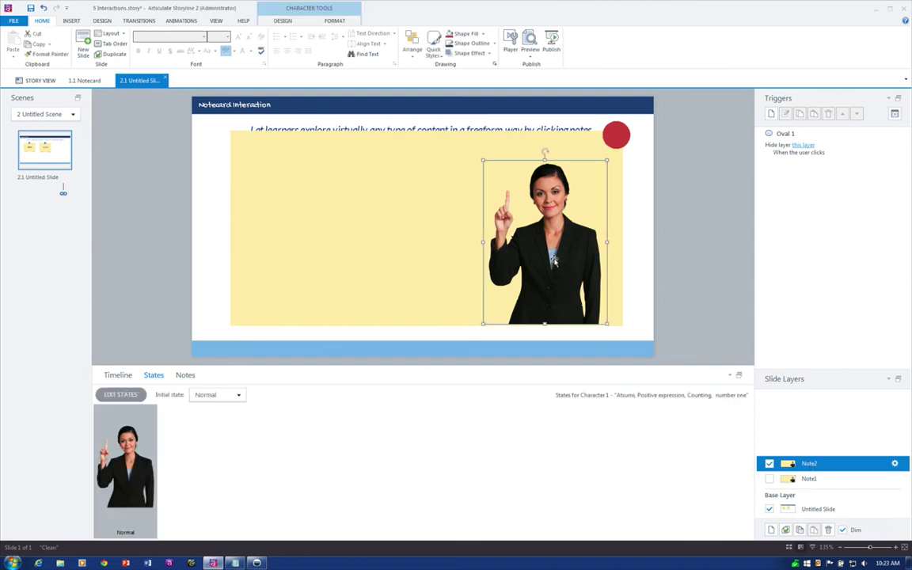
right_click(499, 227)
left_click(535, 305)
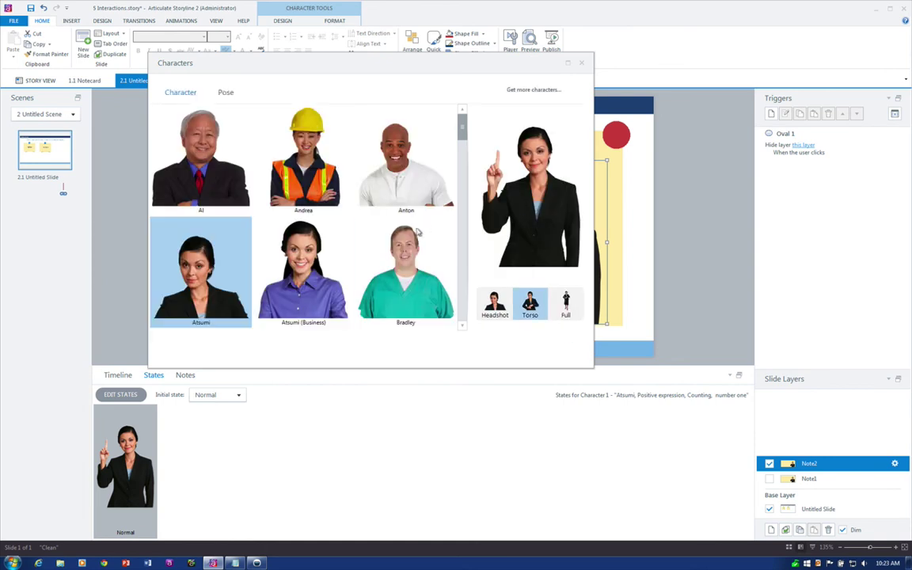
left_click(226, 92)
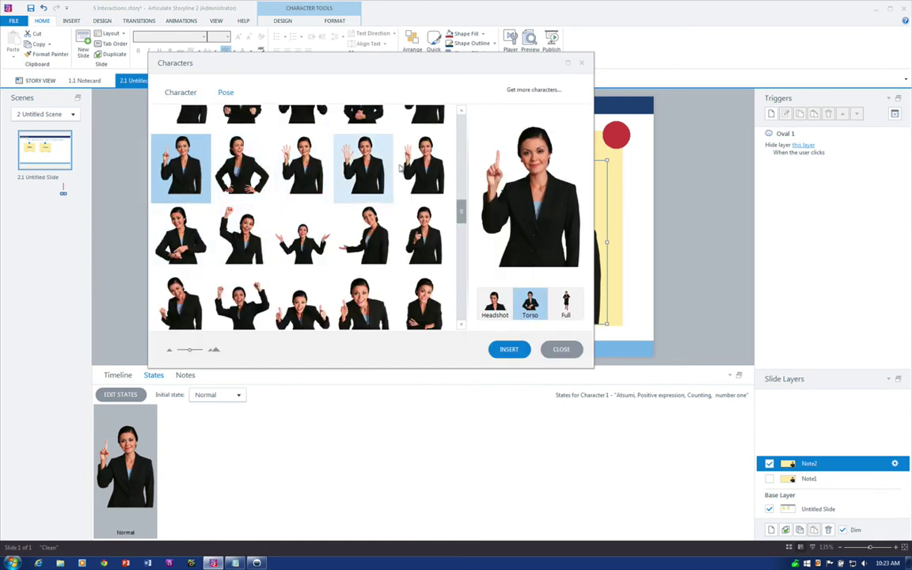
left_click(426, 122)
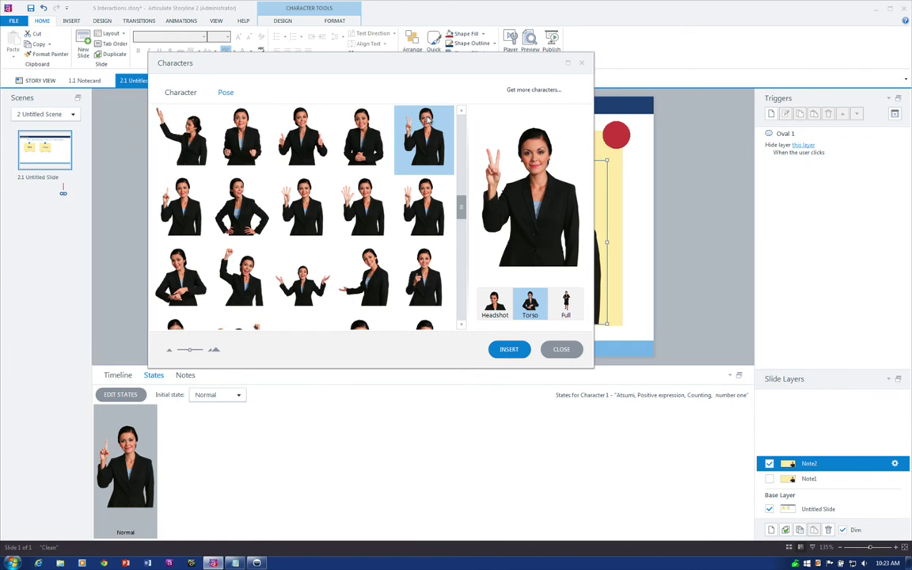
left_click(518, 349)
left_click(811, 509)
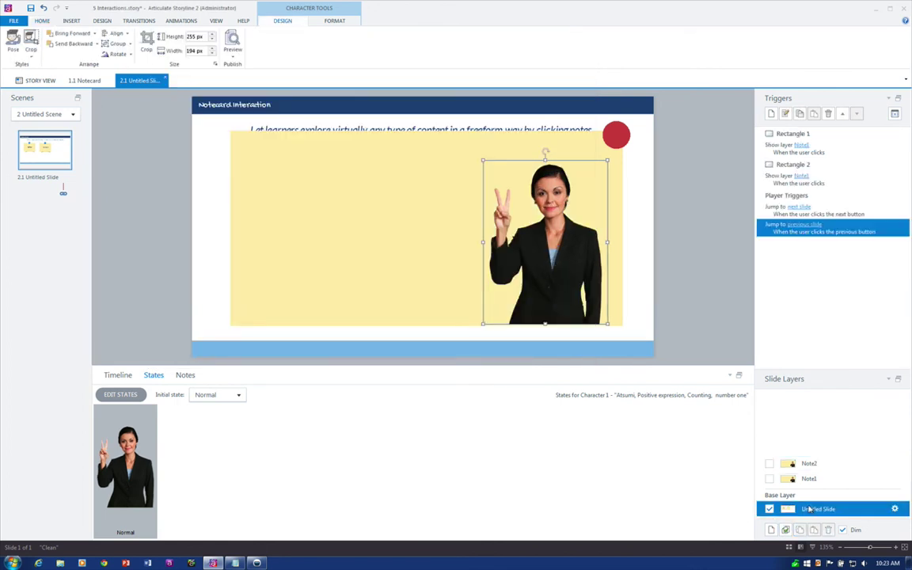
Step: Change Note 2's Show layer trigger from the Note1 layer to Note2
left_click(415, 227)
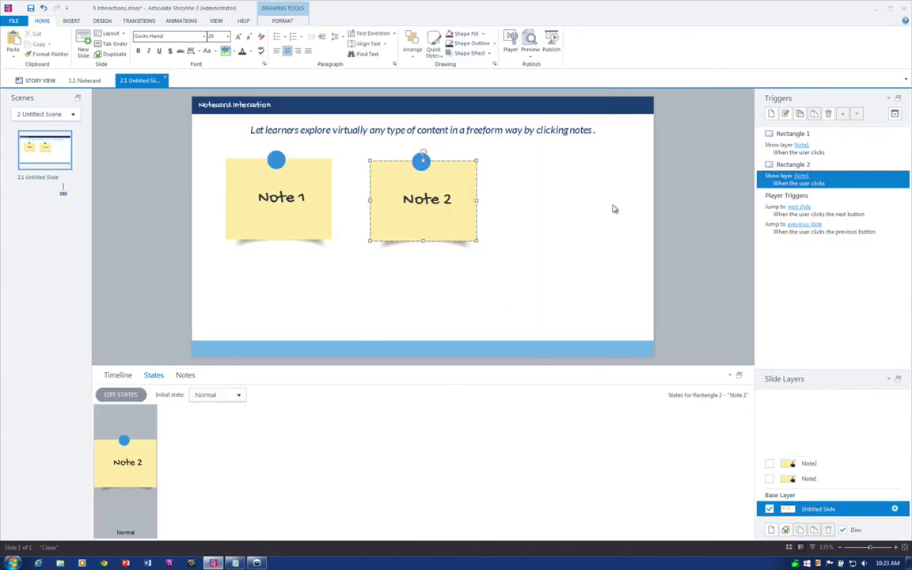
left_click(802, 177)
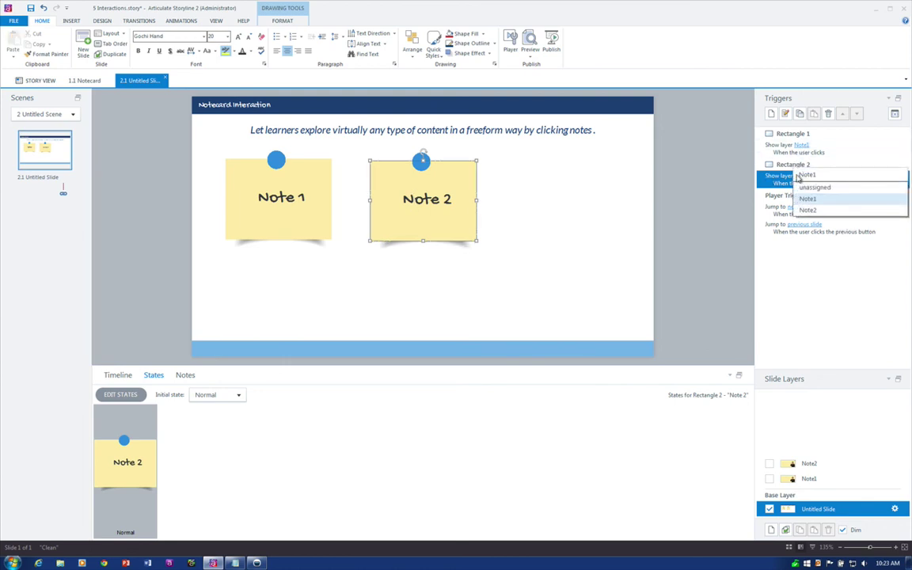
left_click(806, 210)
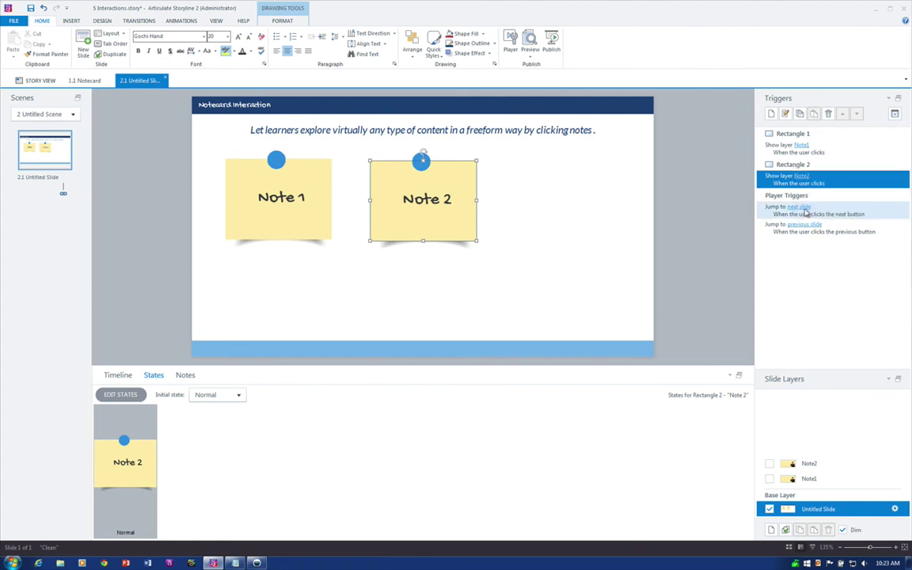
left_click(650, 229)
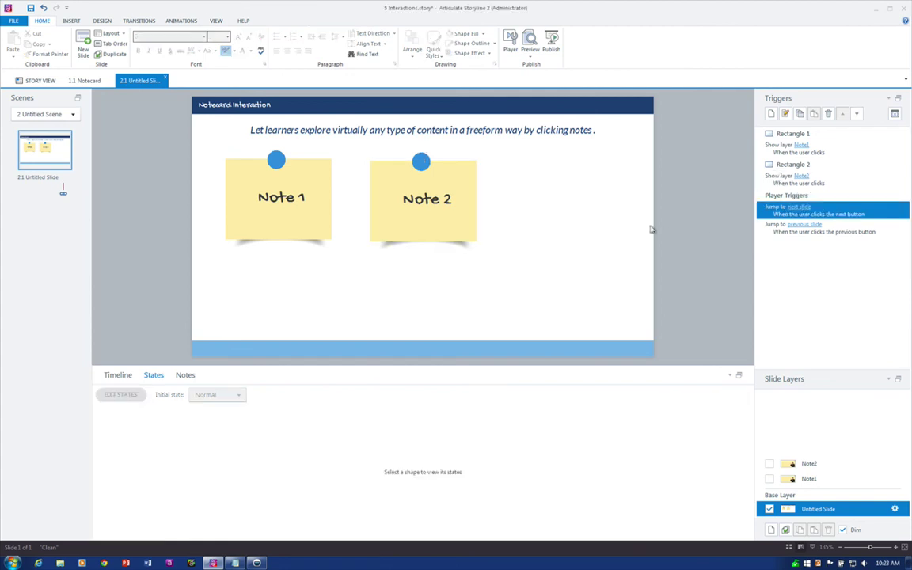